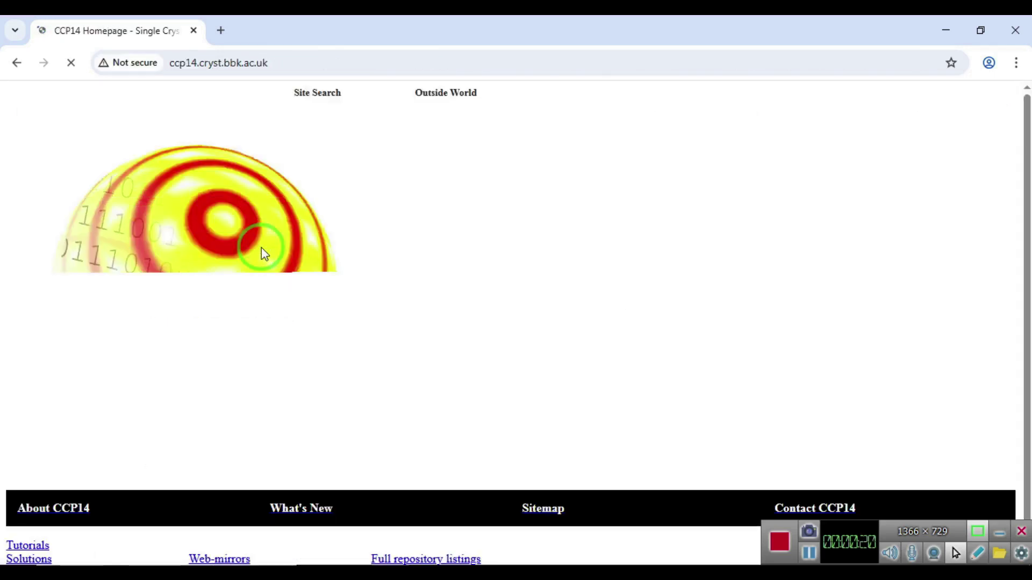
Open the CCP14 Web-mirrors index, search the page for "powderx", and open that folder's Powder subfolder.
scroll(260, 252, "down", 1)
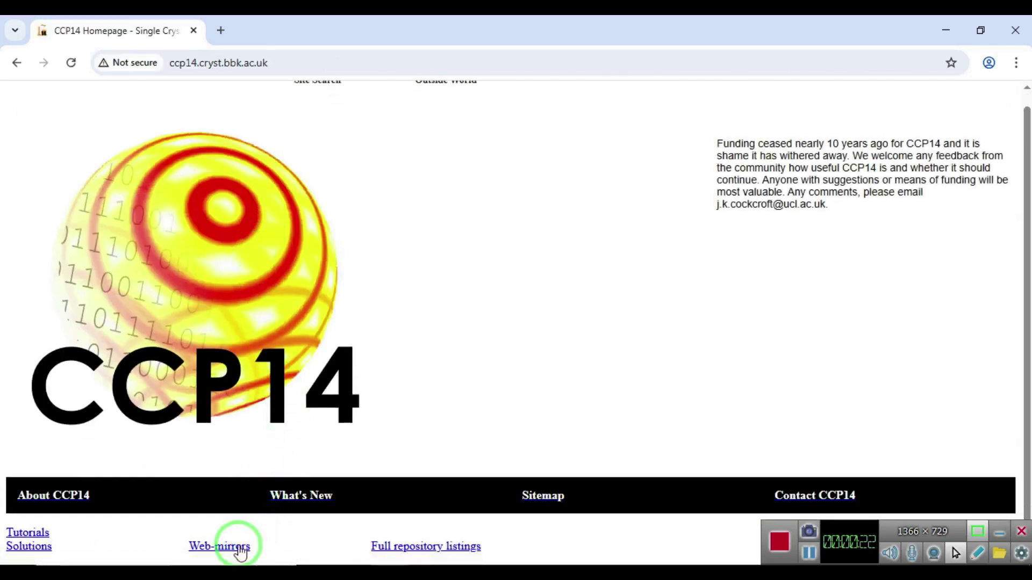
left_click(230, 554)
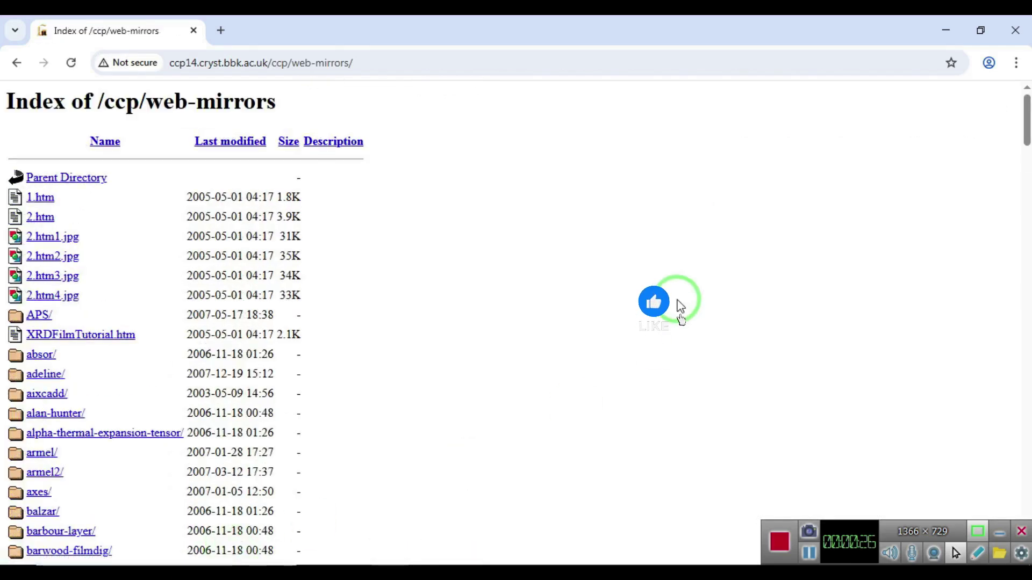
key("ctrl+f")
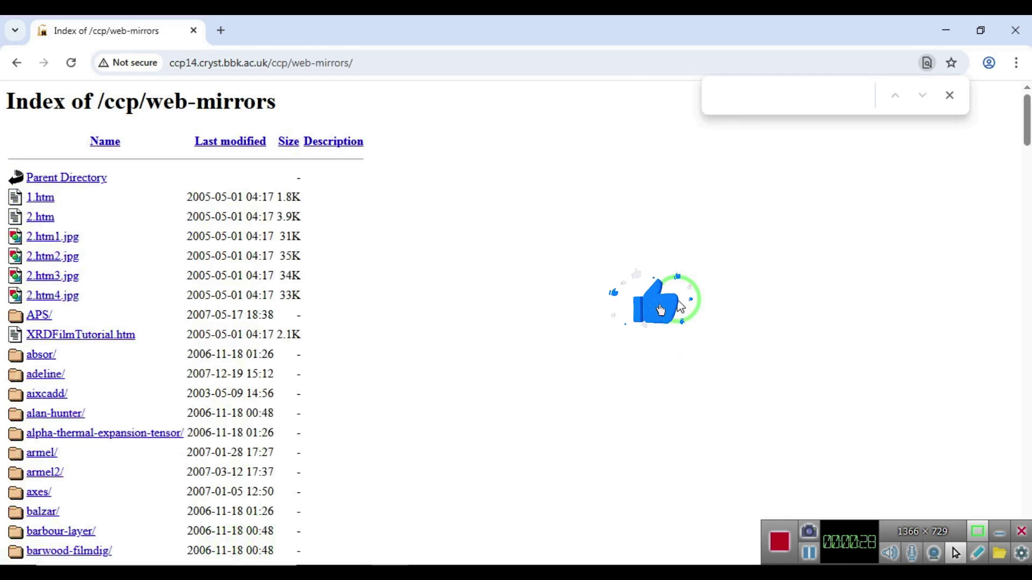
type("pow")
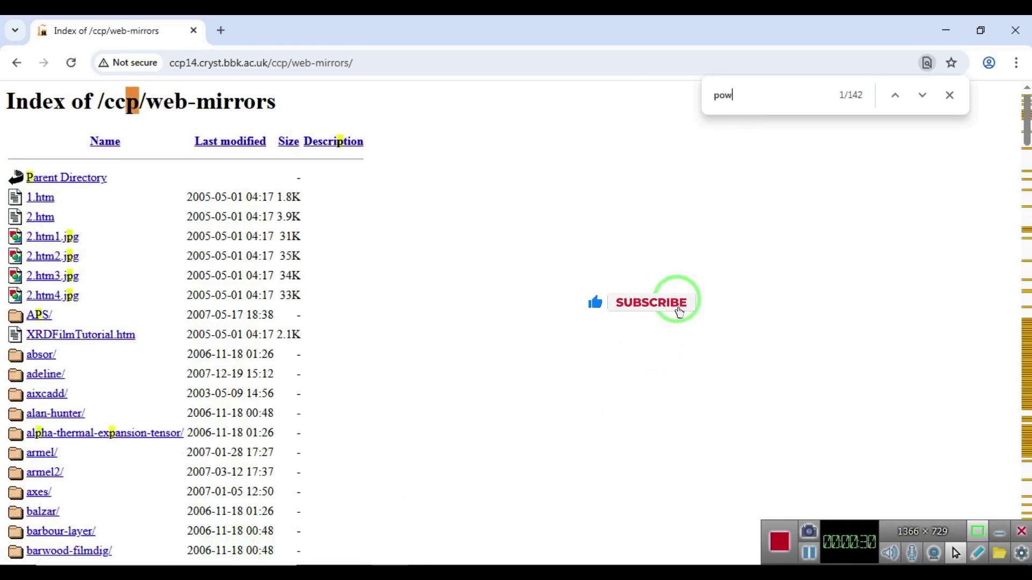
type("derx")
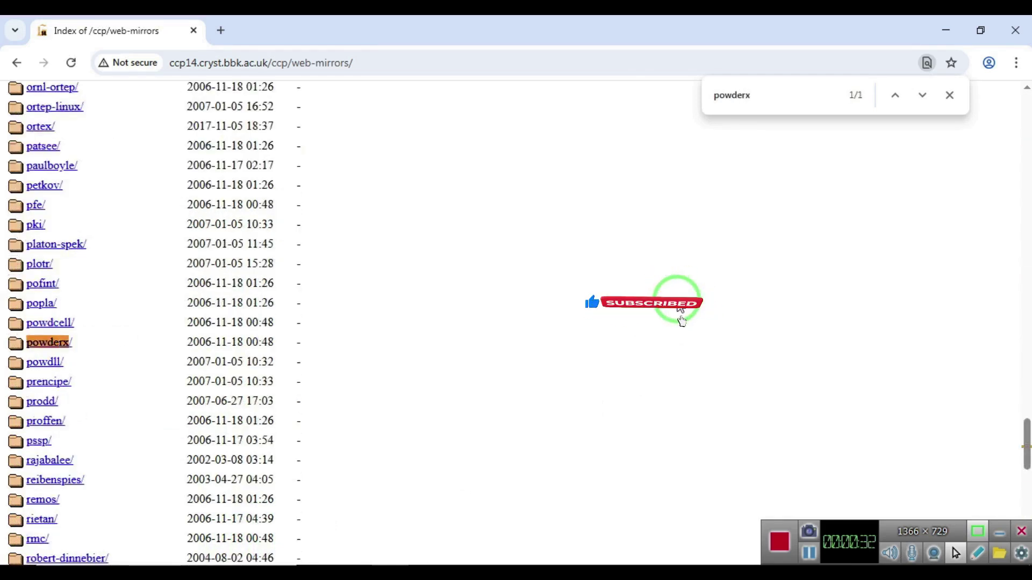
left_click(42, 347)
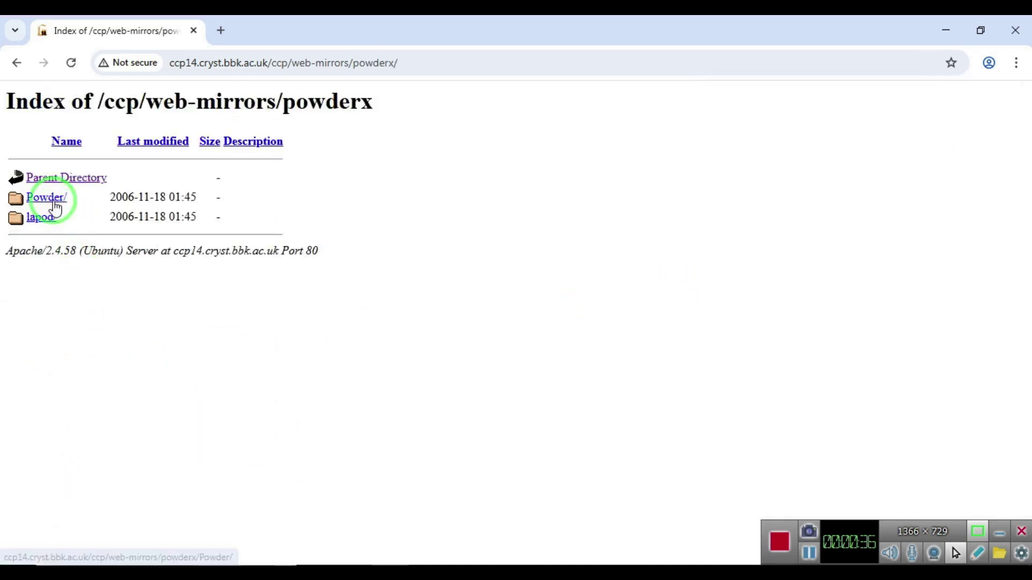
left_click(54, 202)
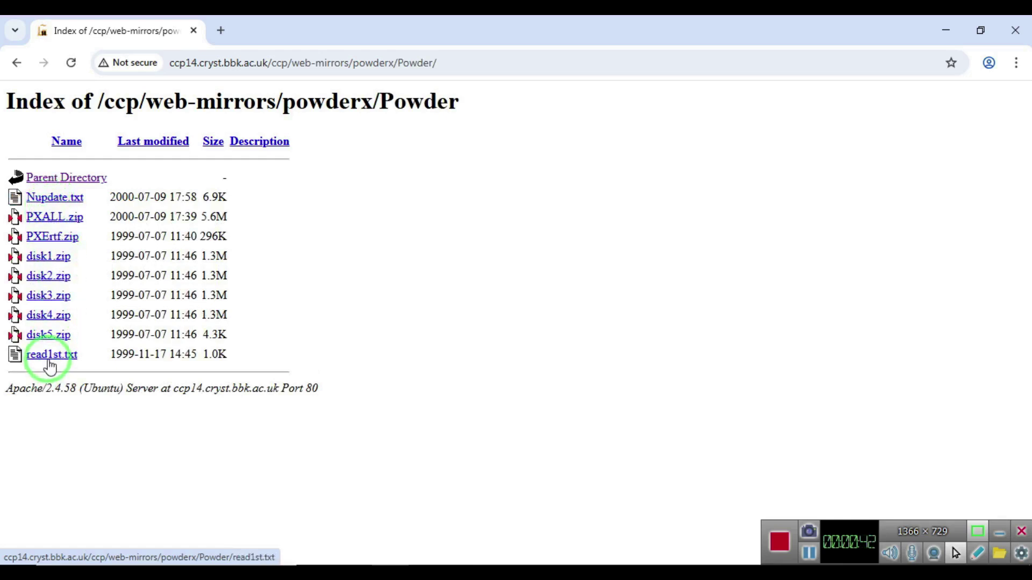
Read the archive password instructions in read1st.txt, highlight the sentence on obtaining the password, and return to the Powder listing.
left_click(50, 355)
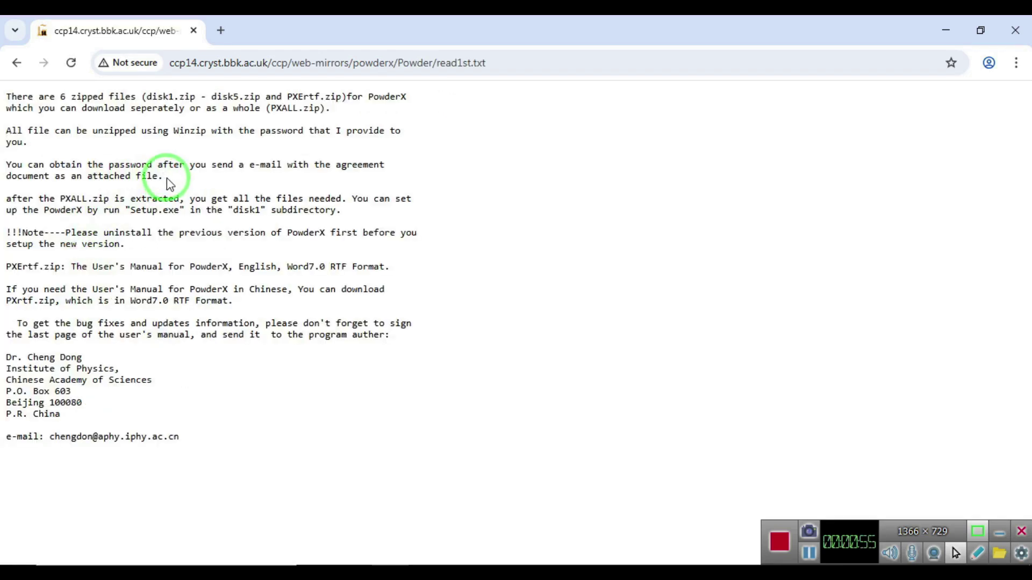
left_click_drag(163, 177, 2, 171)
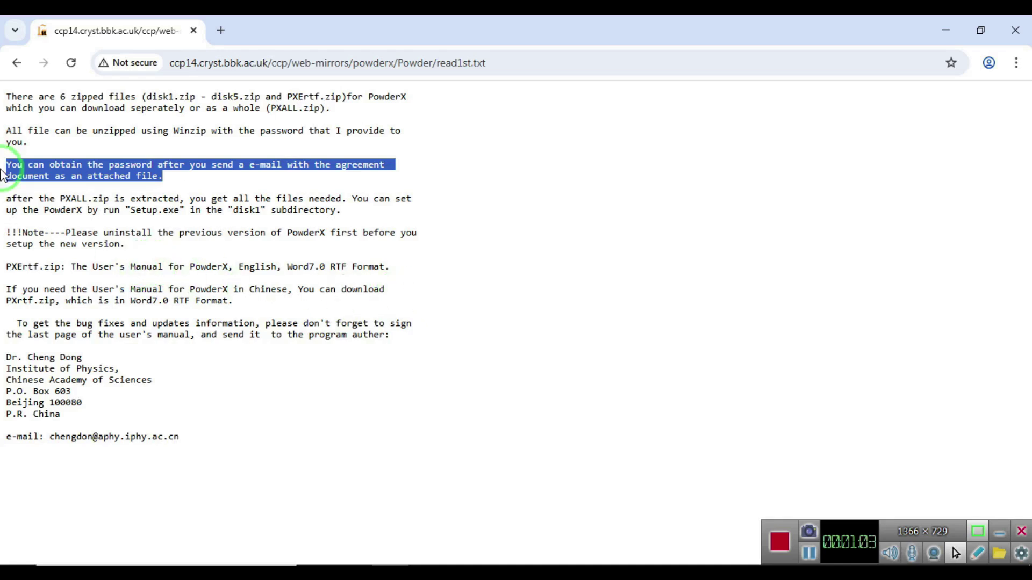
left_click(16, 63)
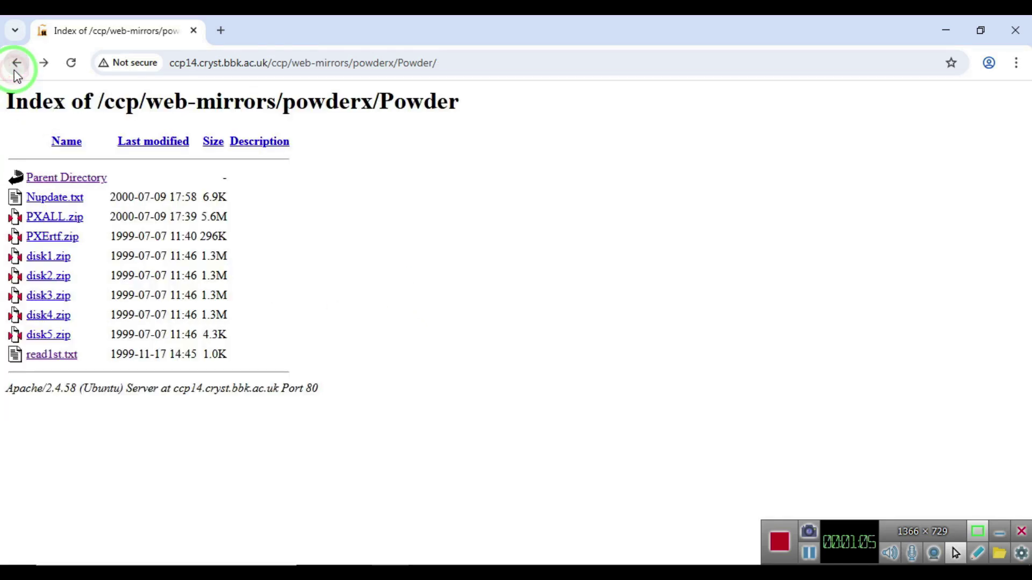
Download PXALL.zip and show it in the Downloads folder.
left_click(65, 219)
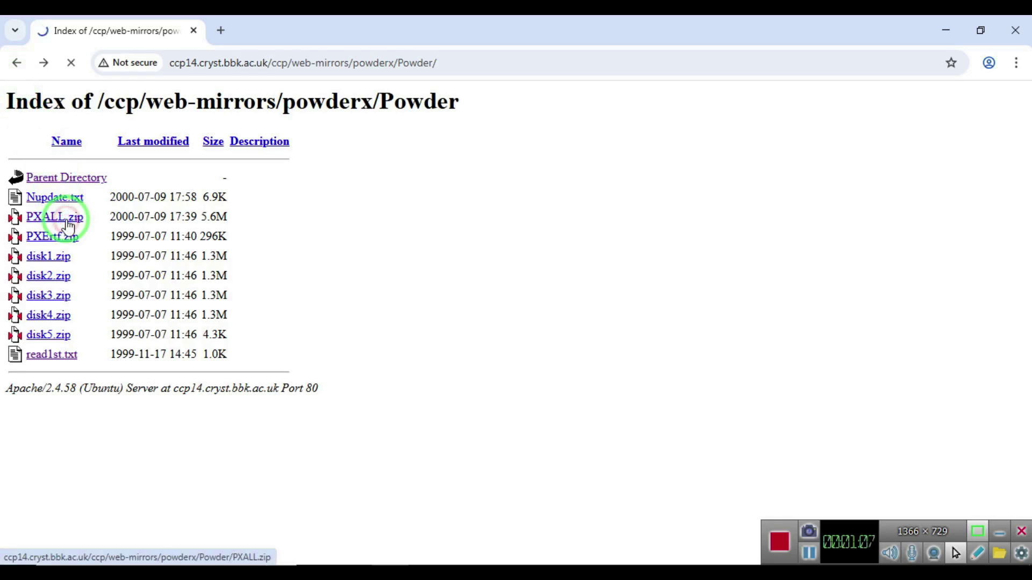
left_click(910, 98)
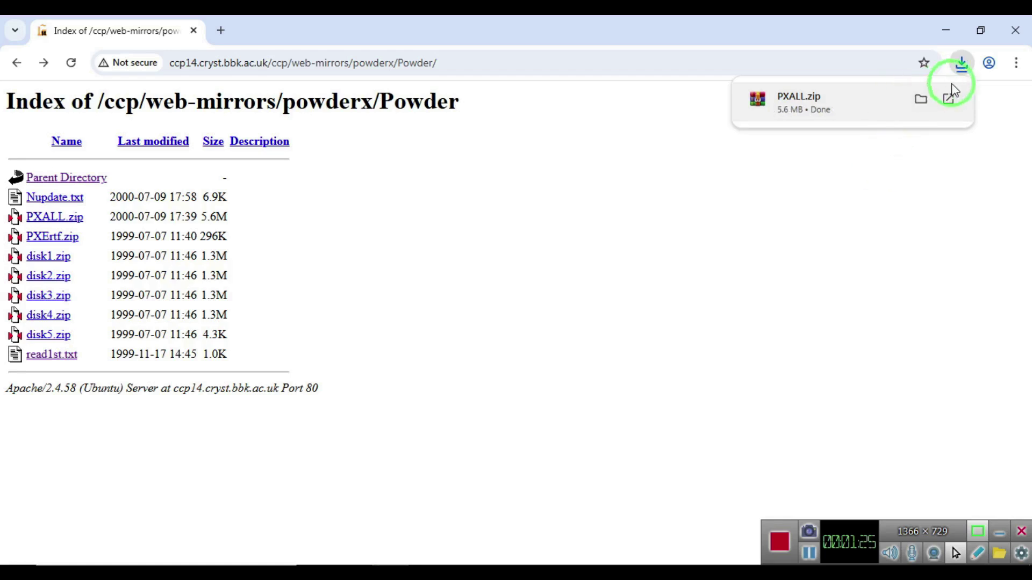
left_click(917, 98)
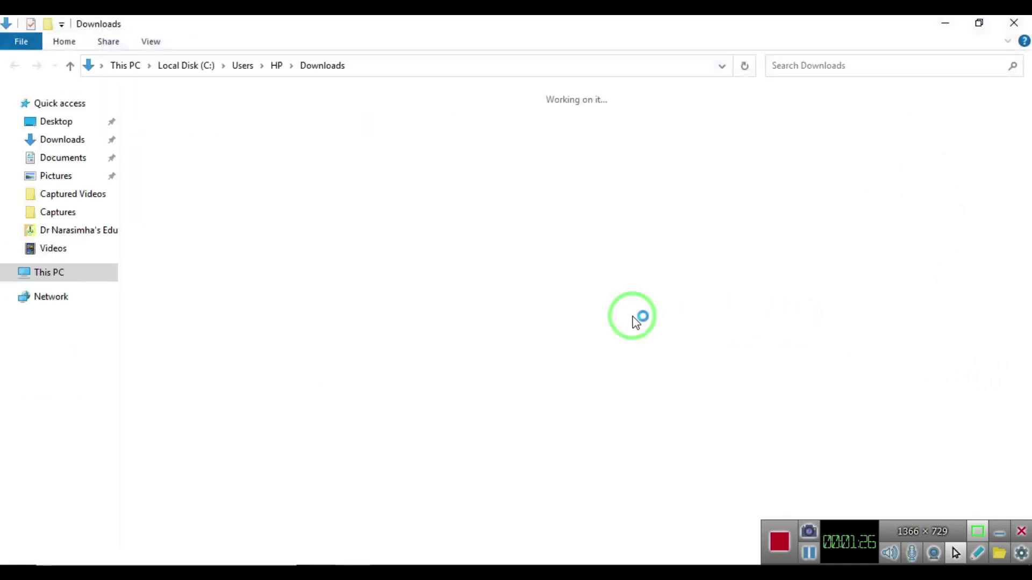
Try to run SETUP.EXE from the PowderX5 DISK1 folder inside the PXALL.zip archive.
double_click(179, 167)
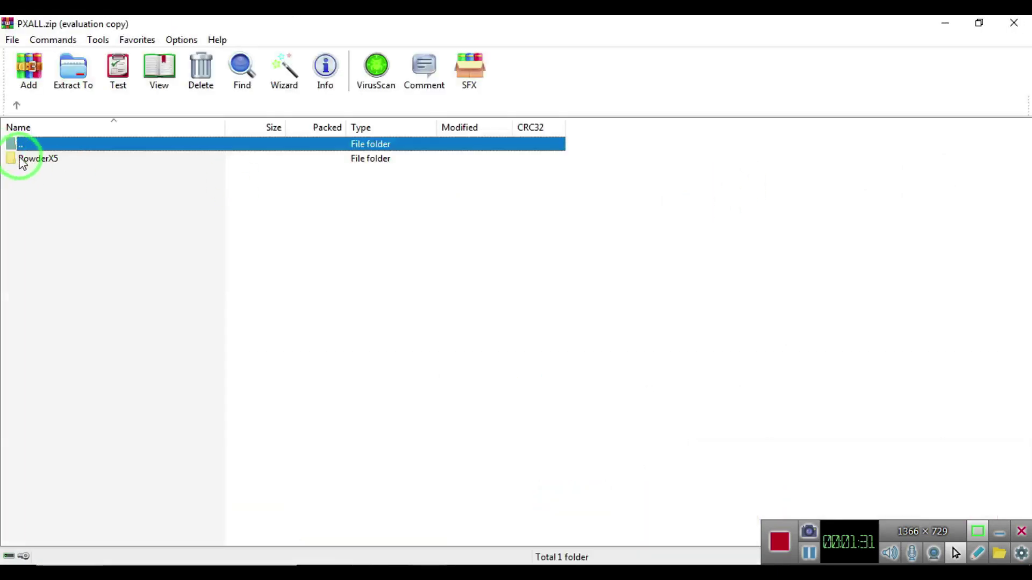
double_click(24, 159)
double_click(32, 158)
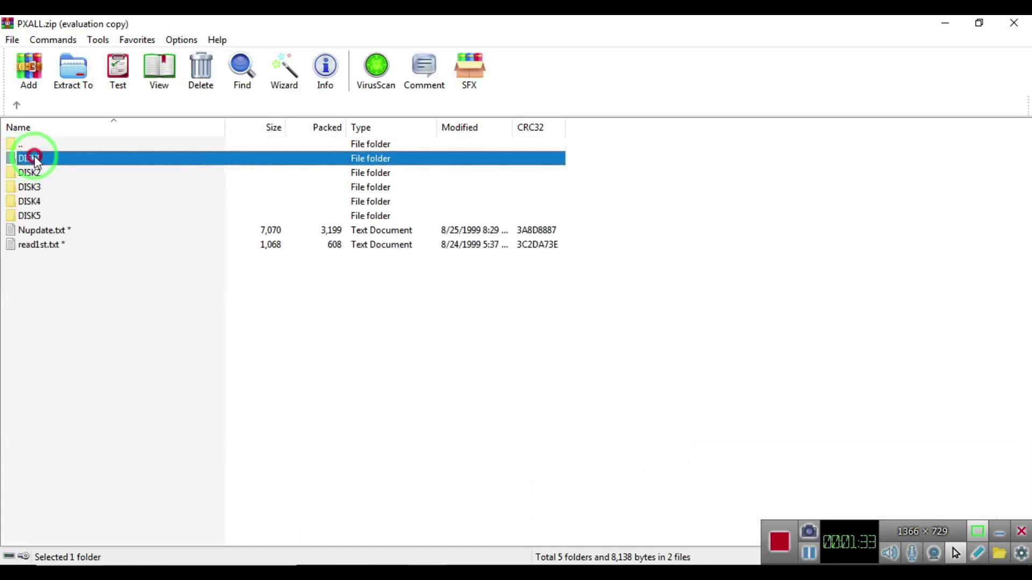
double_click(63, 206)
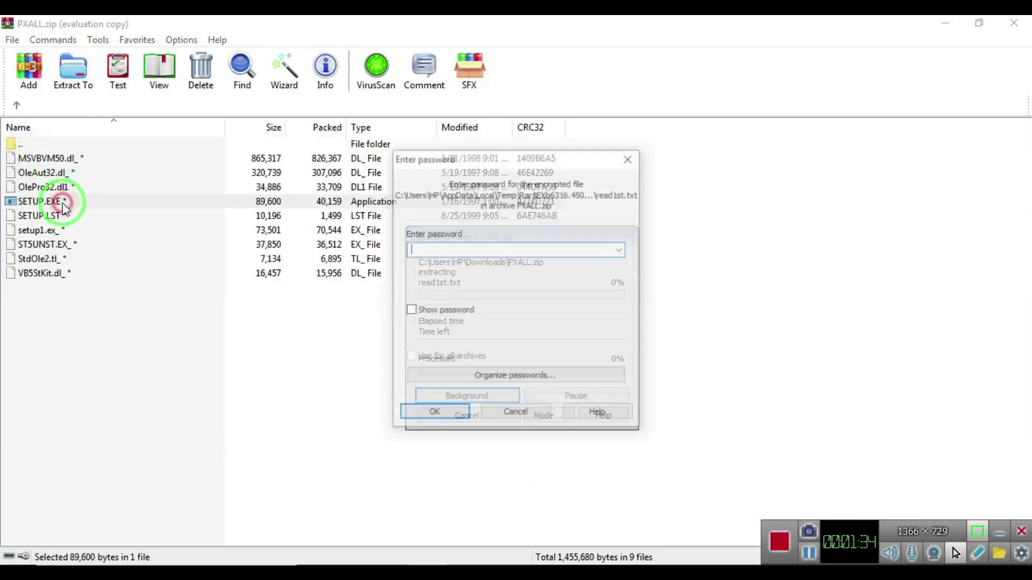
left_click(445, 246)
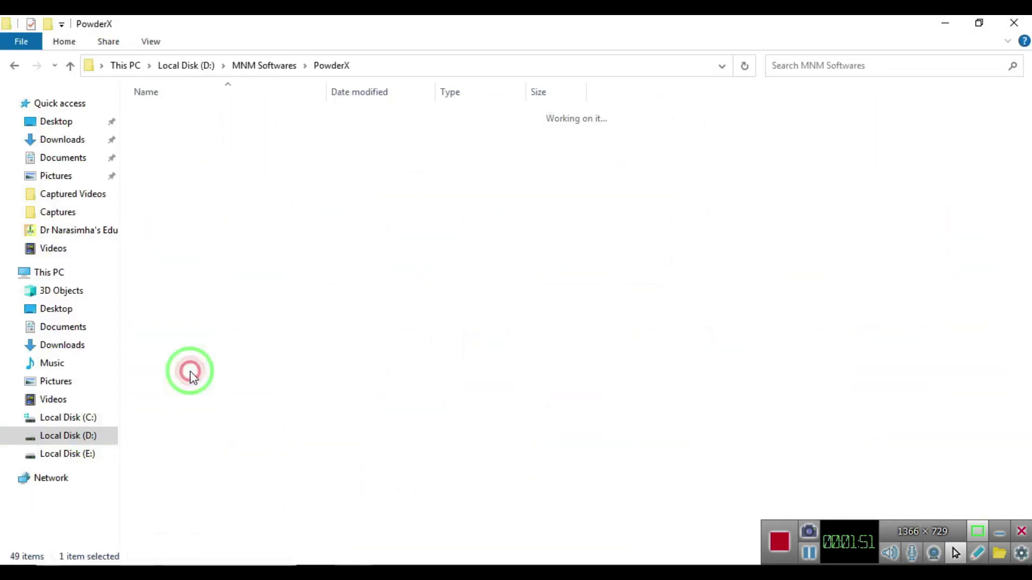
Install PowderX by running SETUP from the PowderX folder in MNM Softwares on drive D and completing the installer.
scroll(237, 435, "down", 6)
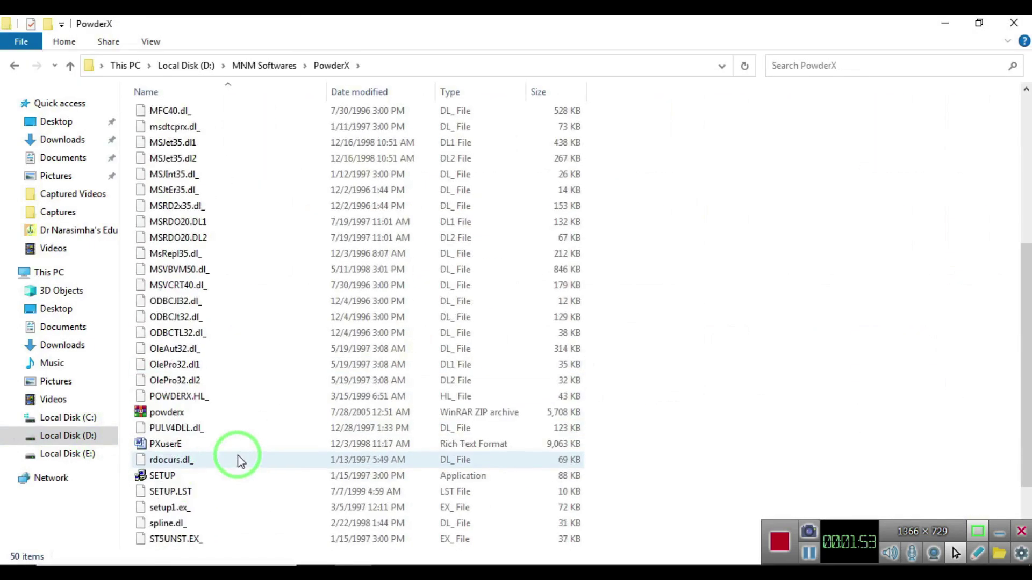
left_click(217, 477)
double_click(216, 477)
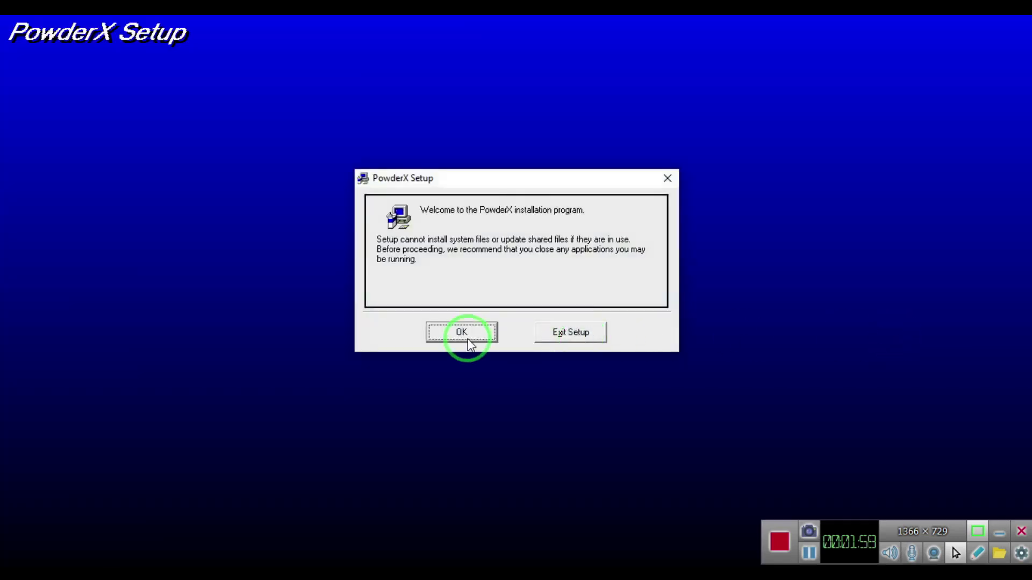
left_click(463, 334)
left_click(373, 253)
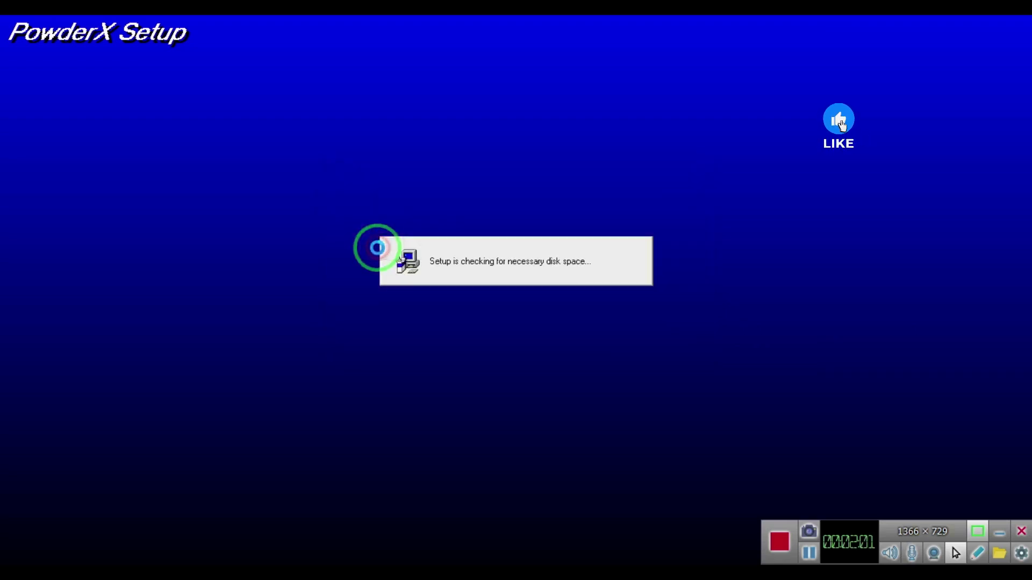
left_click(154, 340)
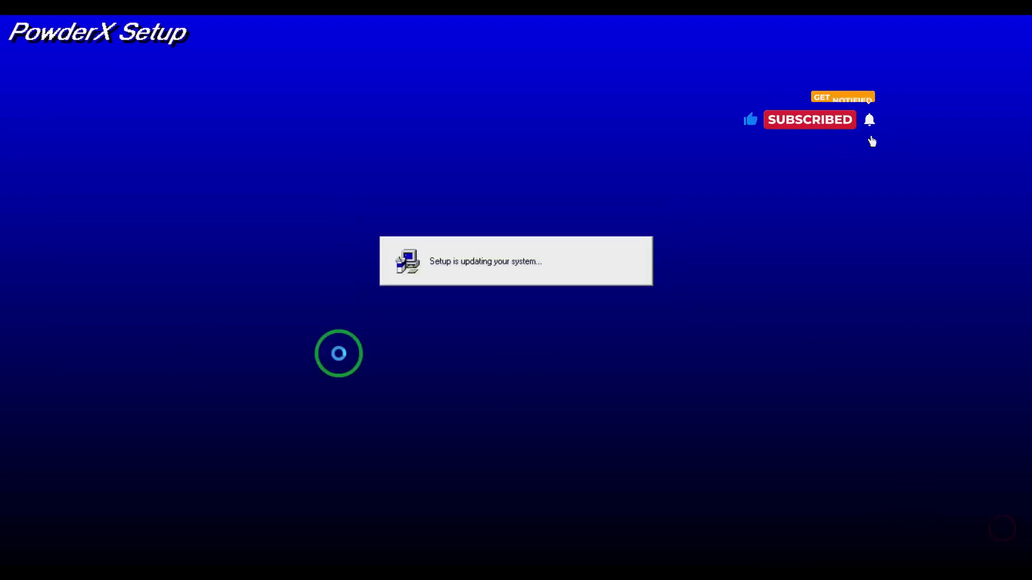
left_click(576, 339)
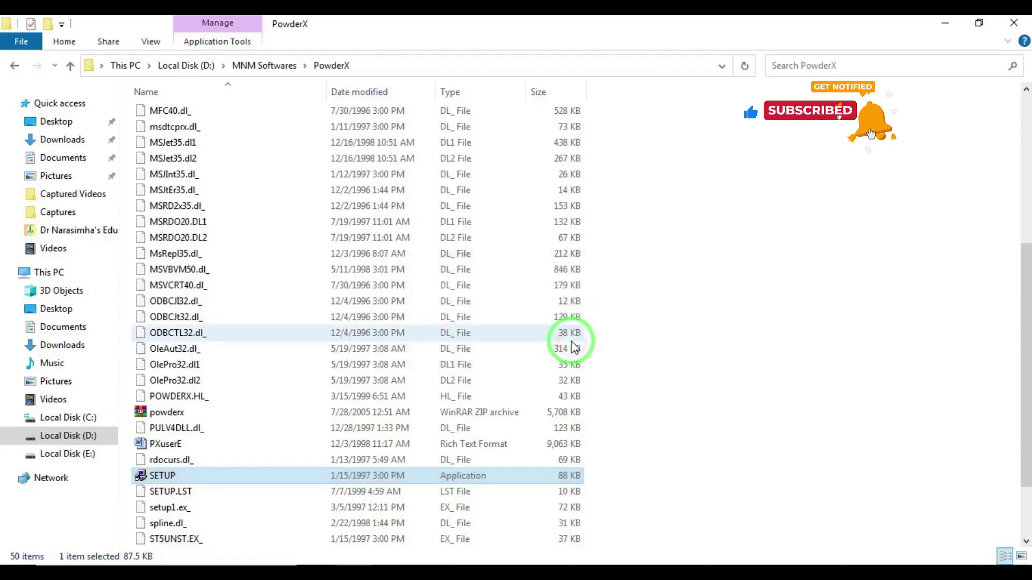
Close the installer folder, minimize the browser, and launch the newly installed PowderX in a maximized window.
left_click(1014, 23)
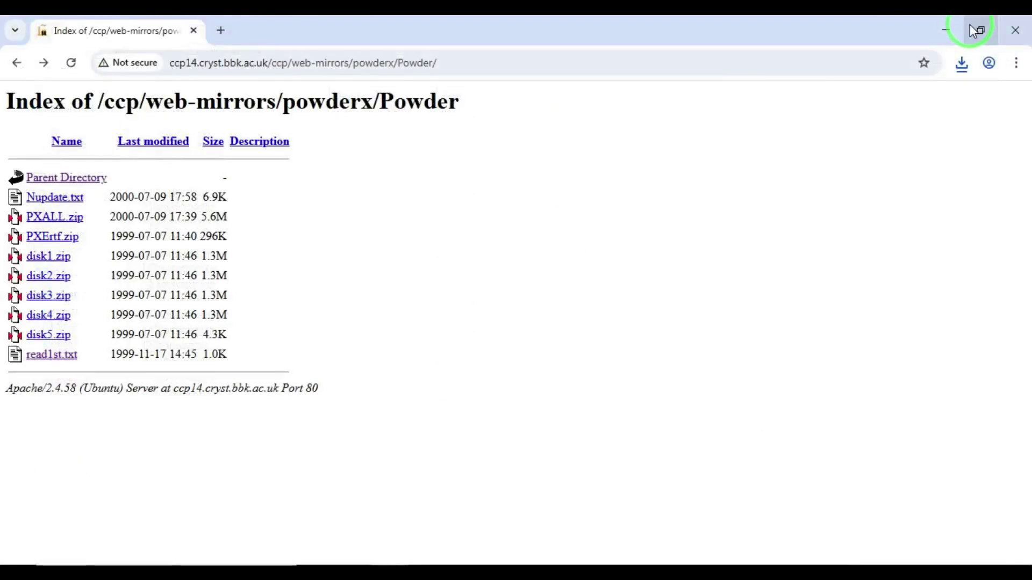
left_click(956, 27)
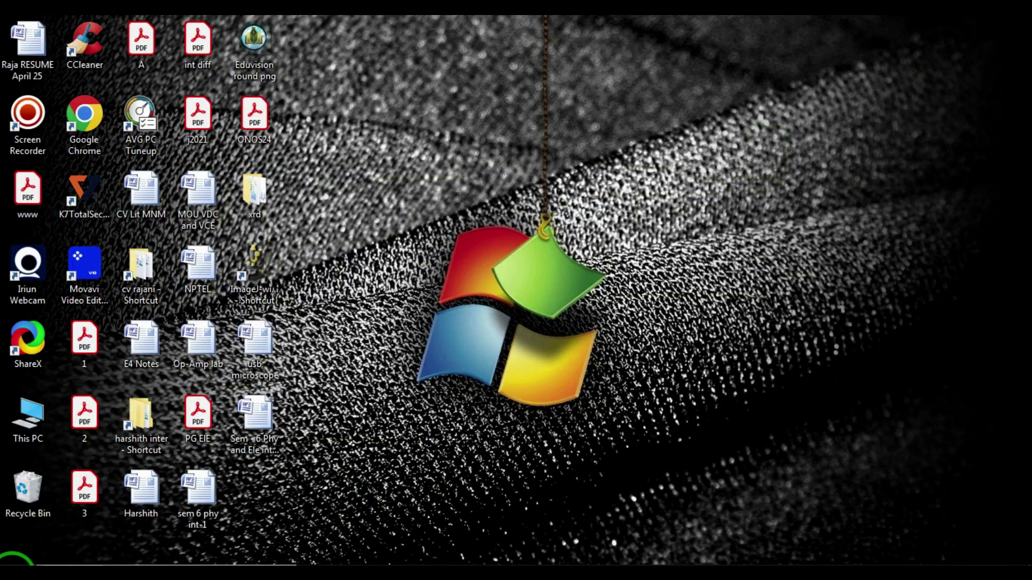
left_click(15, 565)
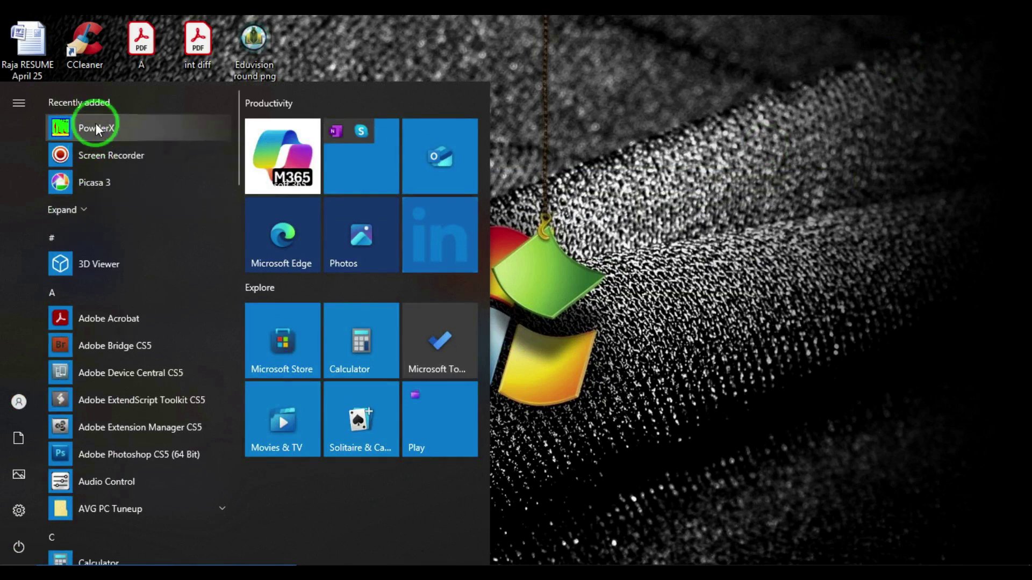
left_click(96, 128)
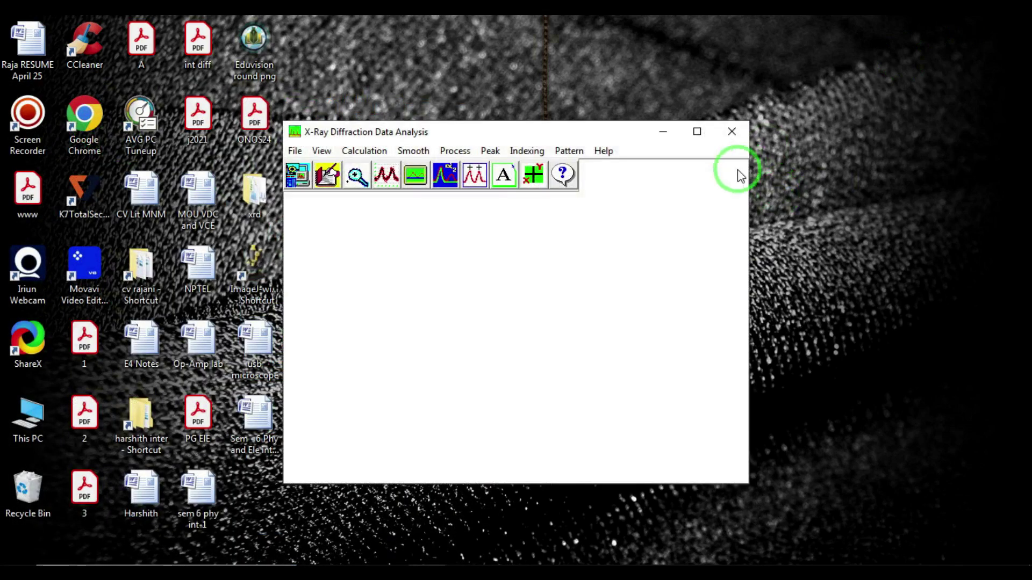
left_click(697, 132)
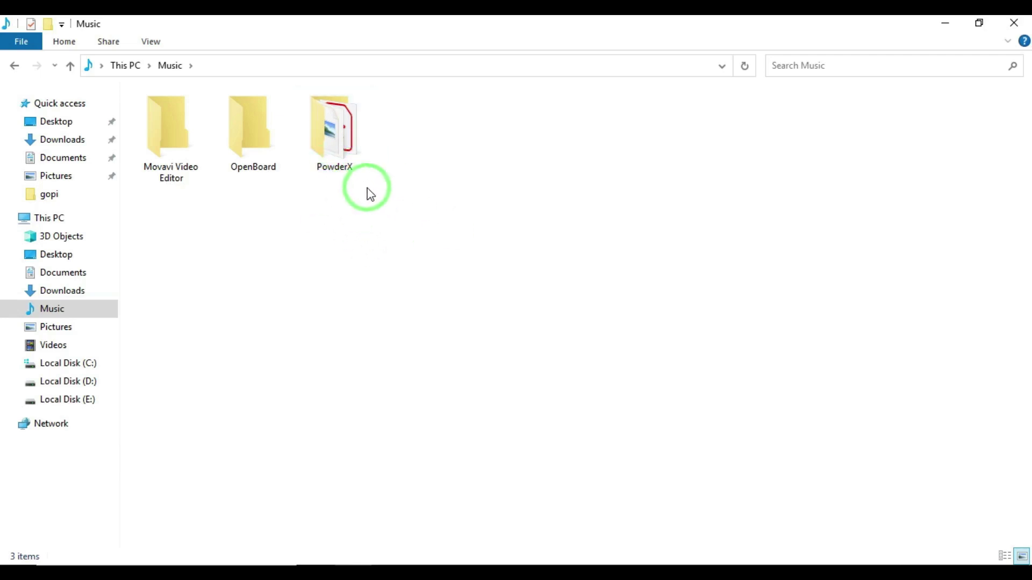
Switch to PowderX, import ZnO MNM from the Music PowderX folder as Simens (*.raw) data, and maximize the window.
double_click(318, 121)
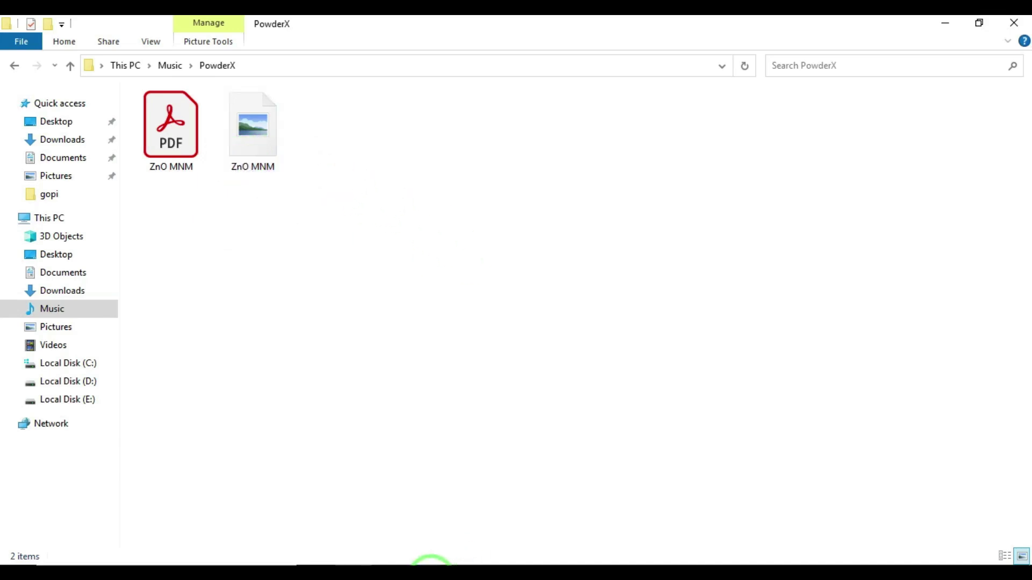
left_click(426, 563)
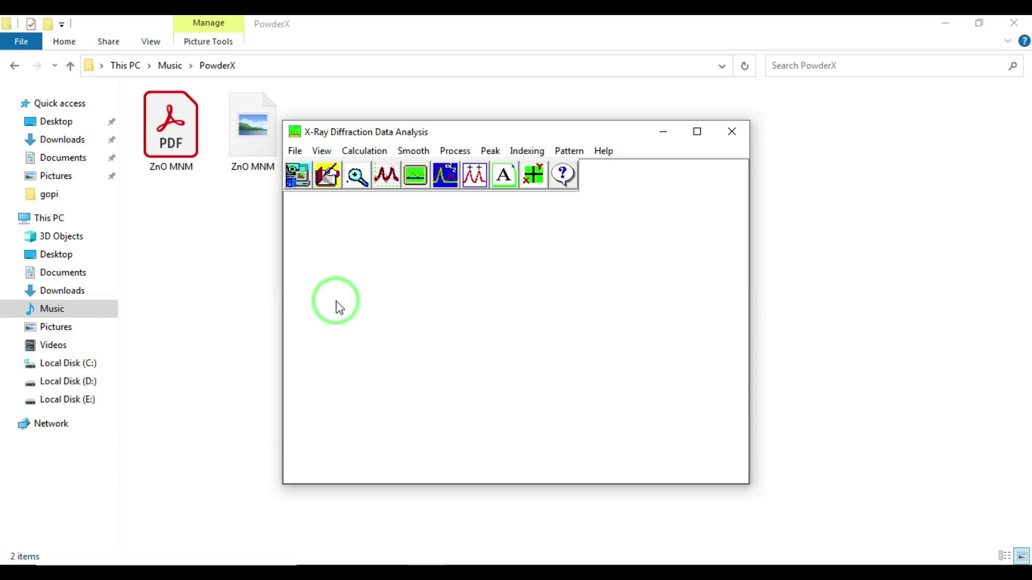
left_click(295, 151)
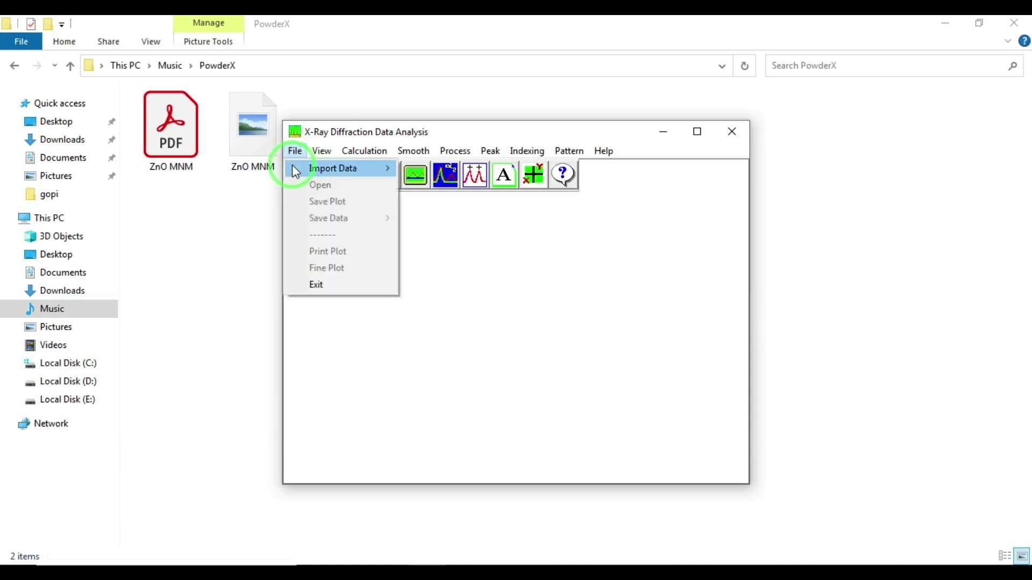
mouse_move(295, 171)
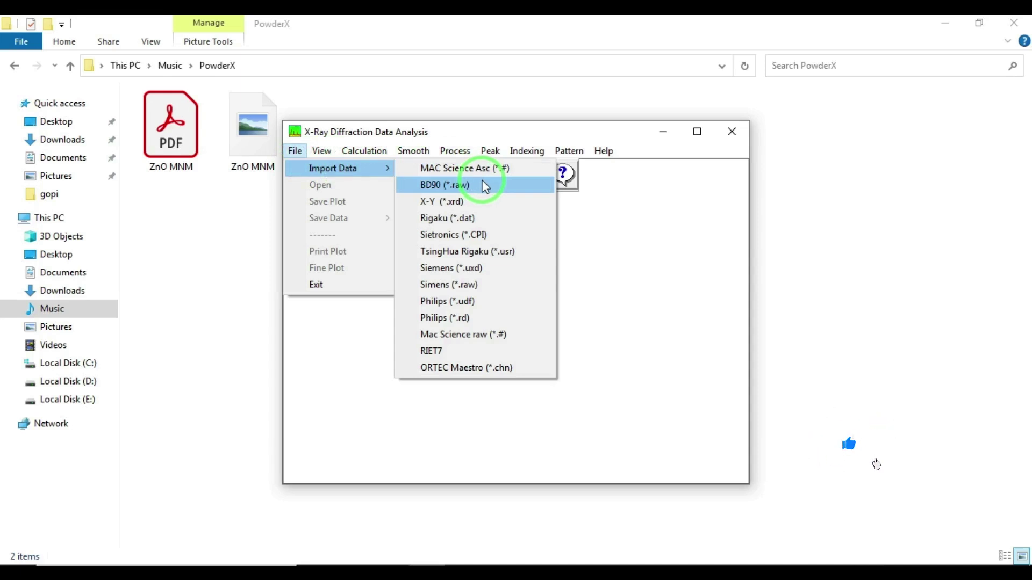
left_click(505, 287)
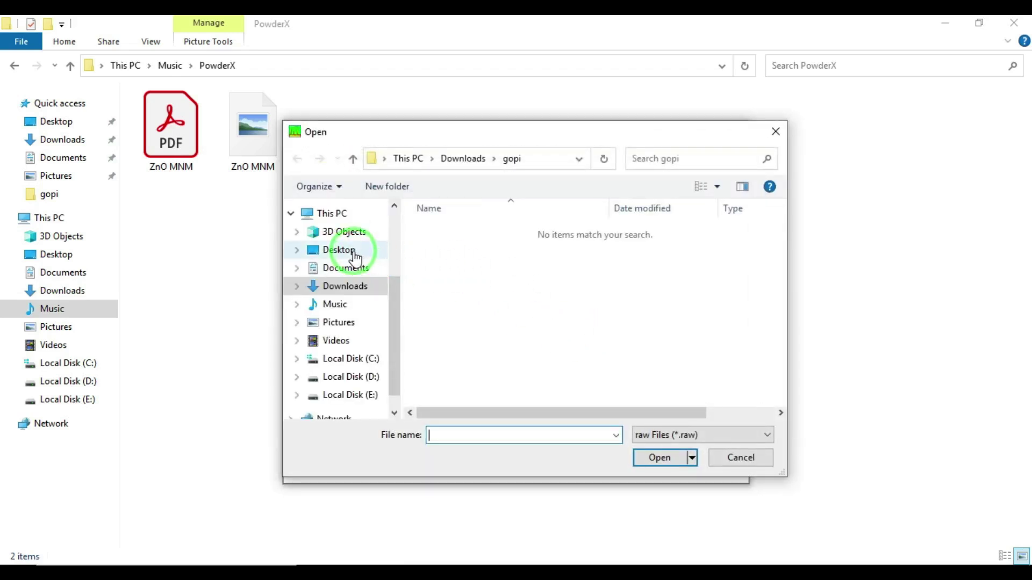
left_click(355, 324)
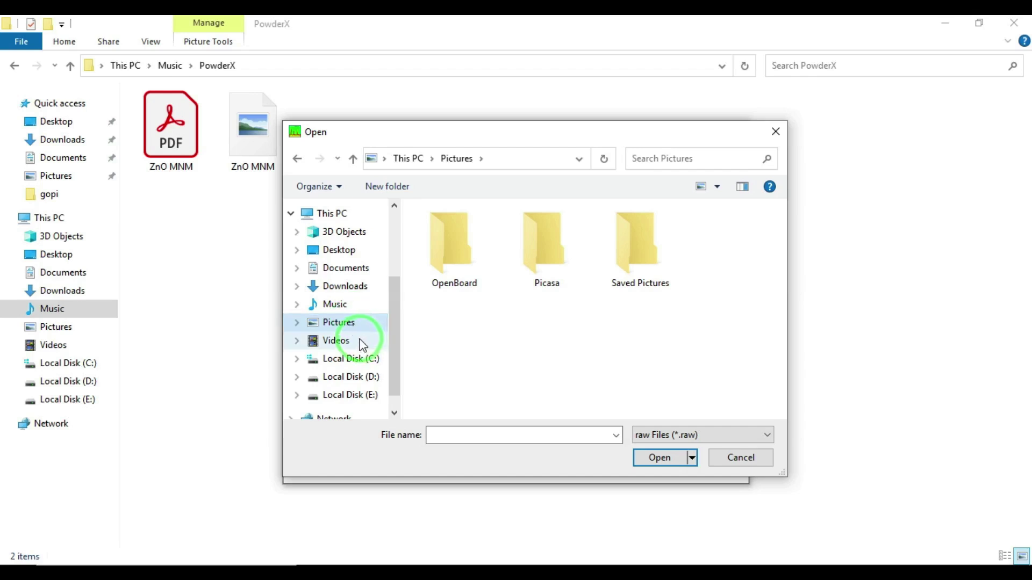
left_click(346, 310)
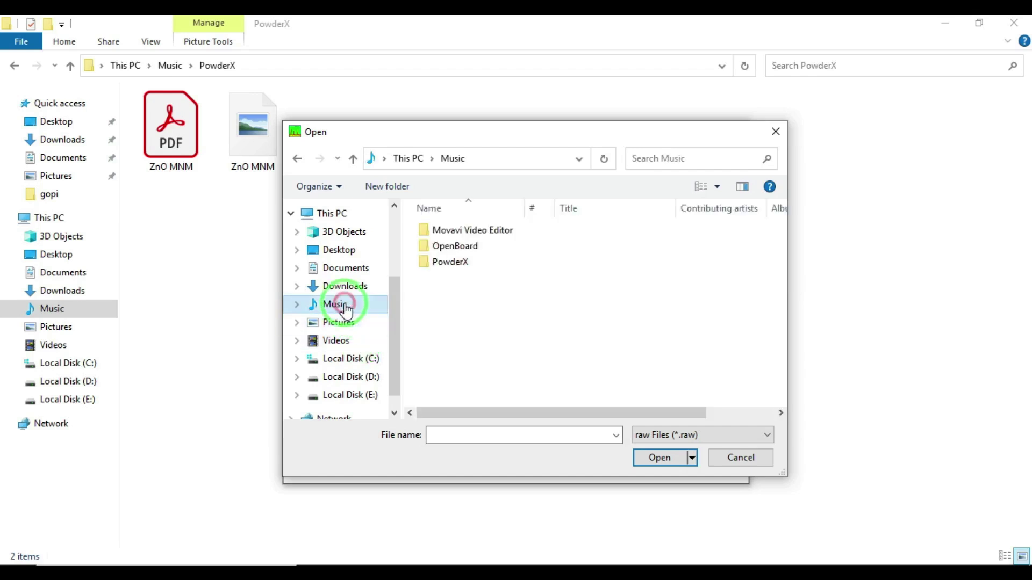
double_click(475, 263)
left_click(477, 278)
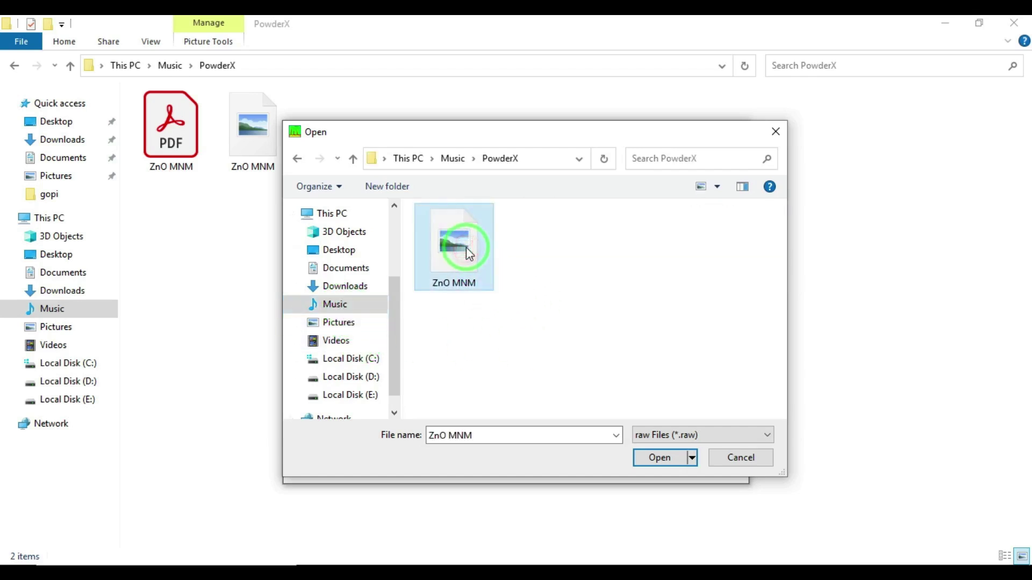
left_click(658, 458)
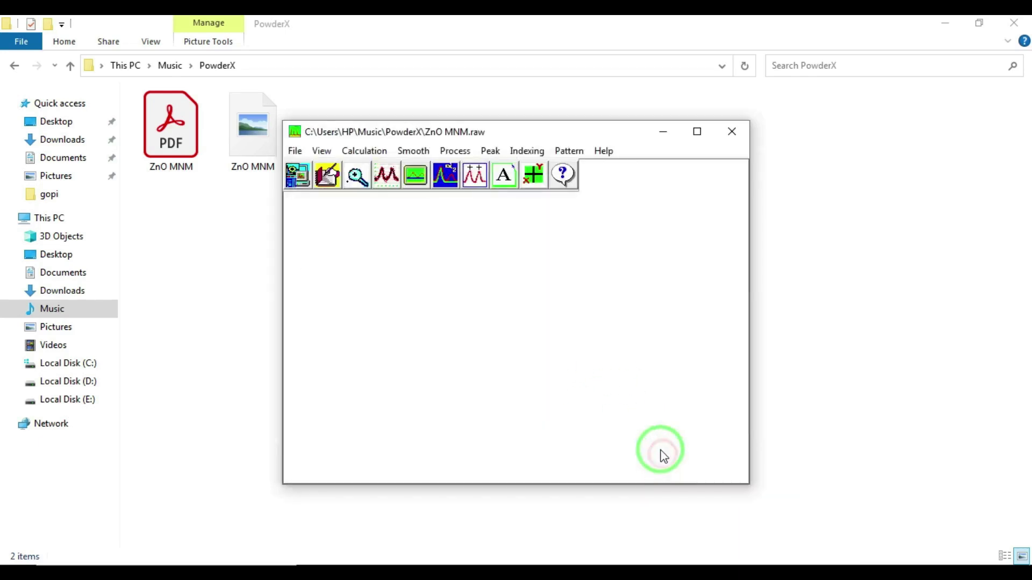
left_click(697, 132)
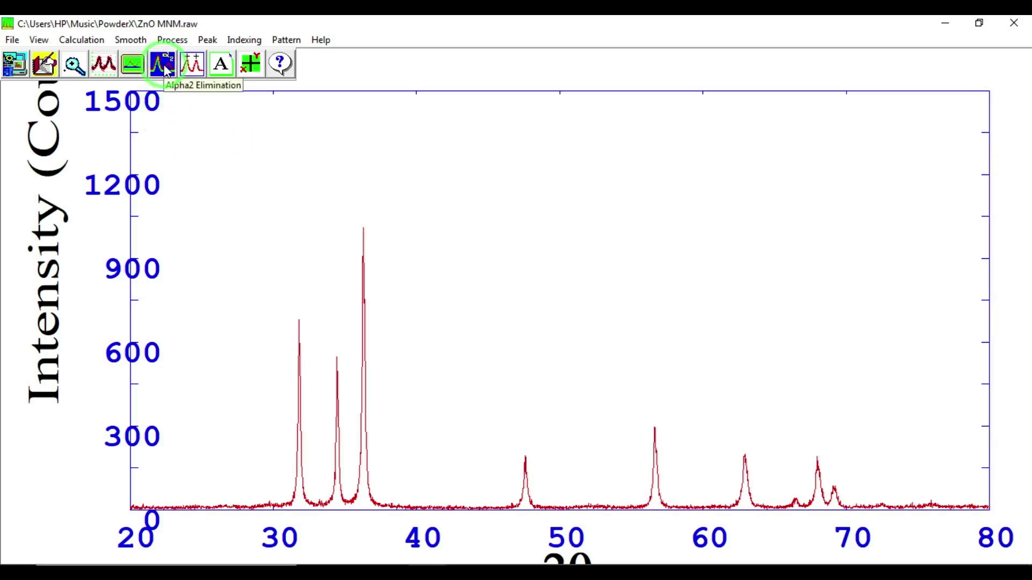
Strip the Alpha2 component from the pattern with an α2/α1 ratio of 49.0%, 7 histogram bars and satellites removed.
left_click(163, 62)
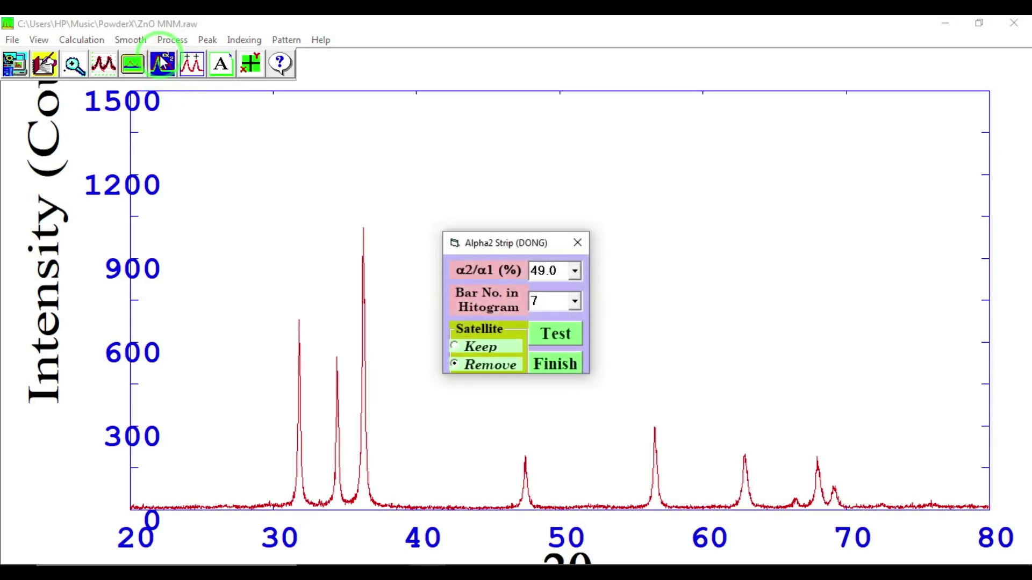
left_click(555, 334)
left_click(563, 365)
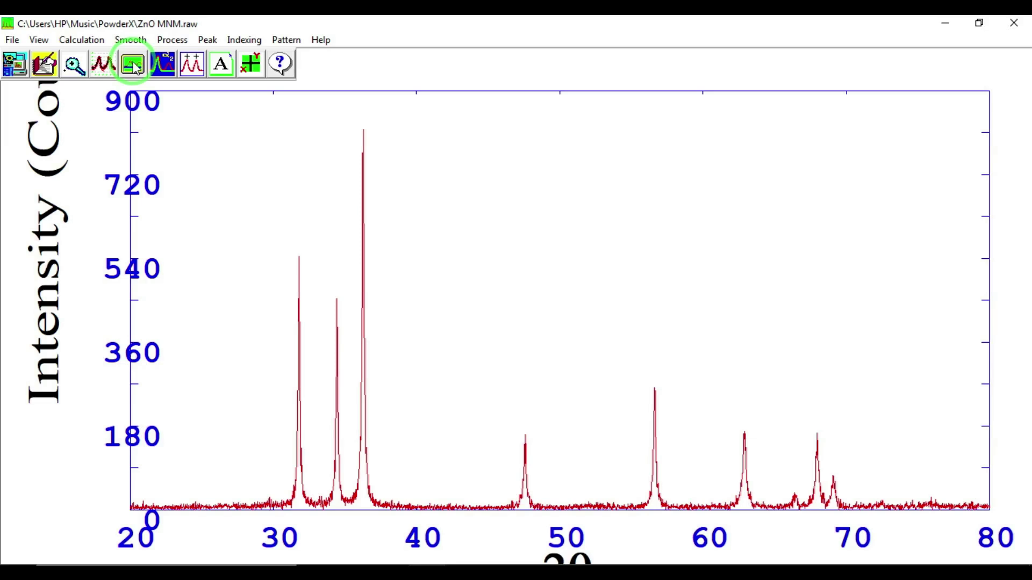
Preview and subtract the pattern's background using a pickup point of 150 and a repeating time of 50.
left_click(130, 64)
left_click(541, 311)
left_click(471, 338)
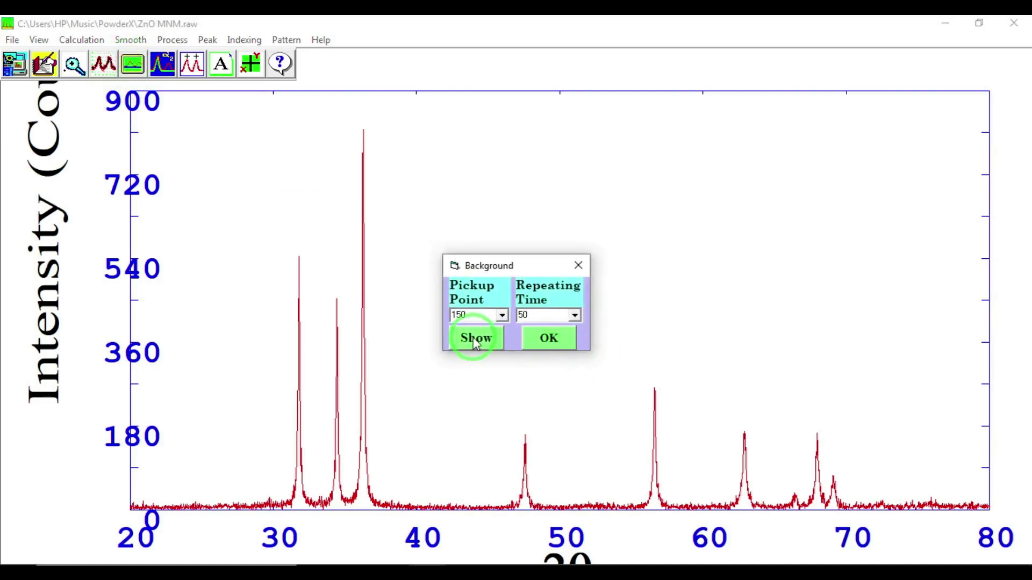
left_click(473, 340)
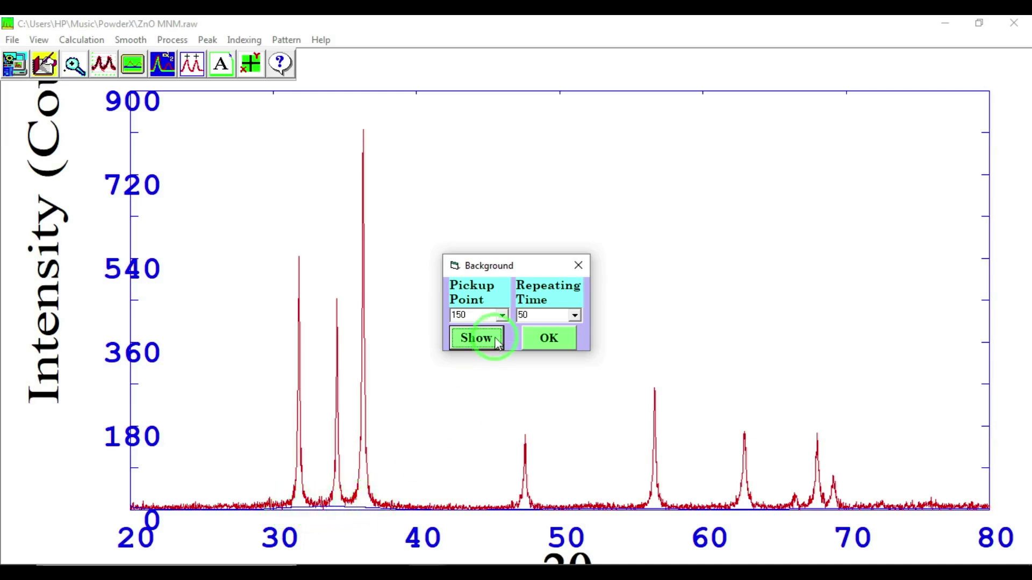
left_click(548, 338)
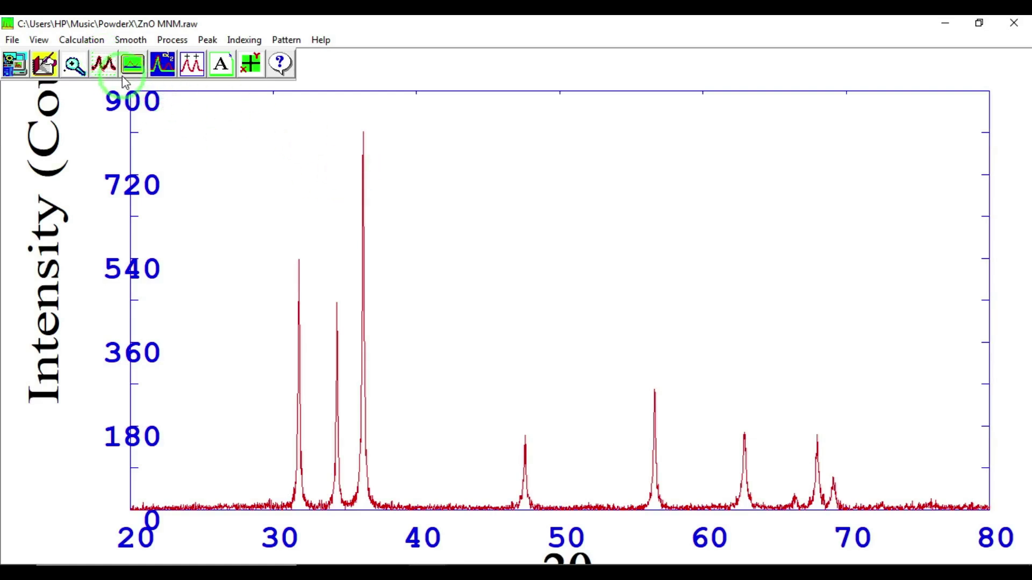
Apply Adaptive Smooth to the pattern with 15 points and a noise level of 100.
left_click(106, 64)
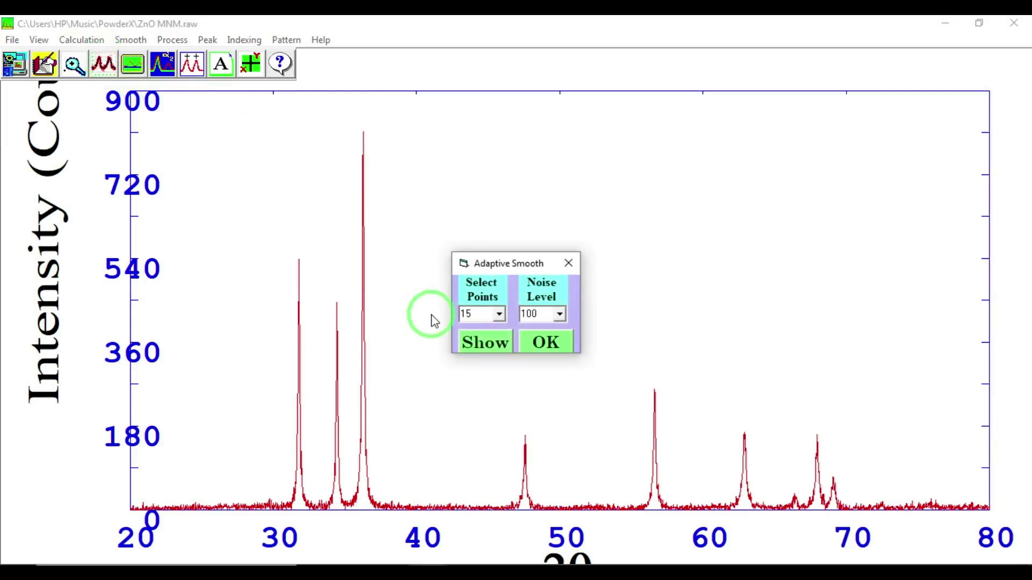
left_click(475, 339)
left_click(544, 342)
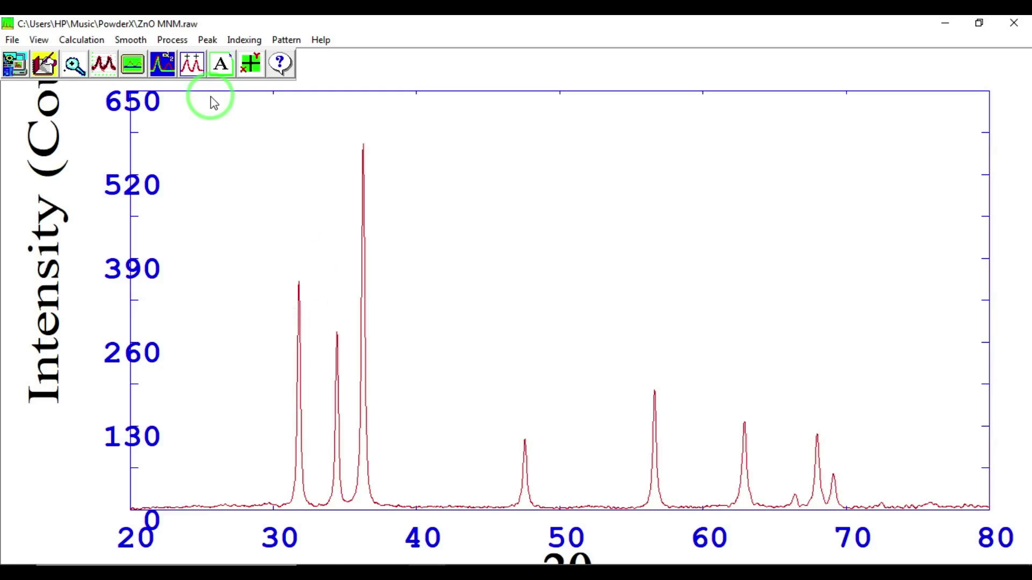
Preview a Simple Peak search on the smoothed pattern with 25 points and a 1.5% intensity limit.
left_click(206, 42)
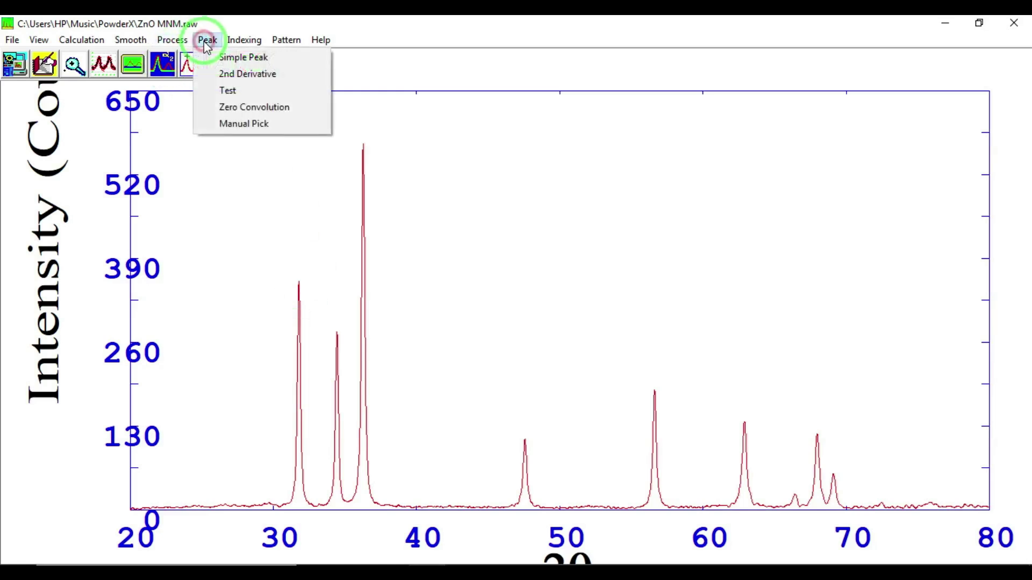
left_click(240, 58)
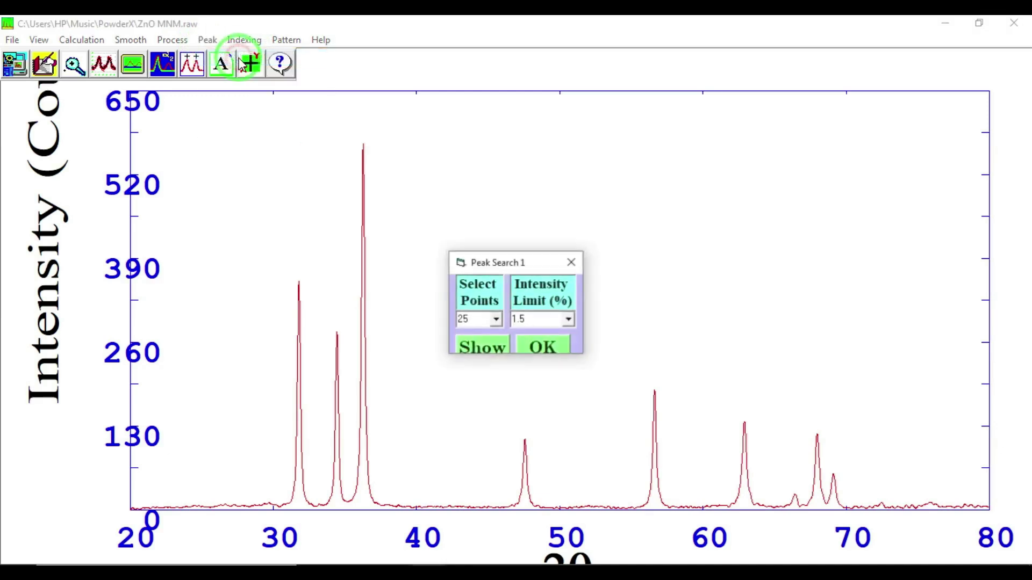
left_click(477, 350)
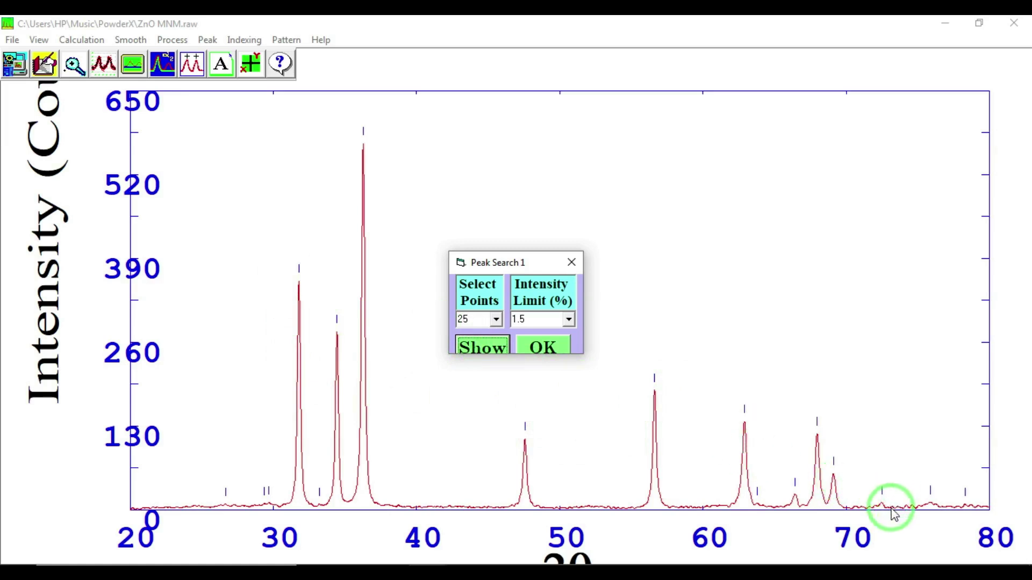
left_click(881, 480)
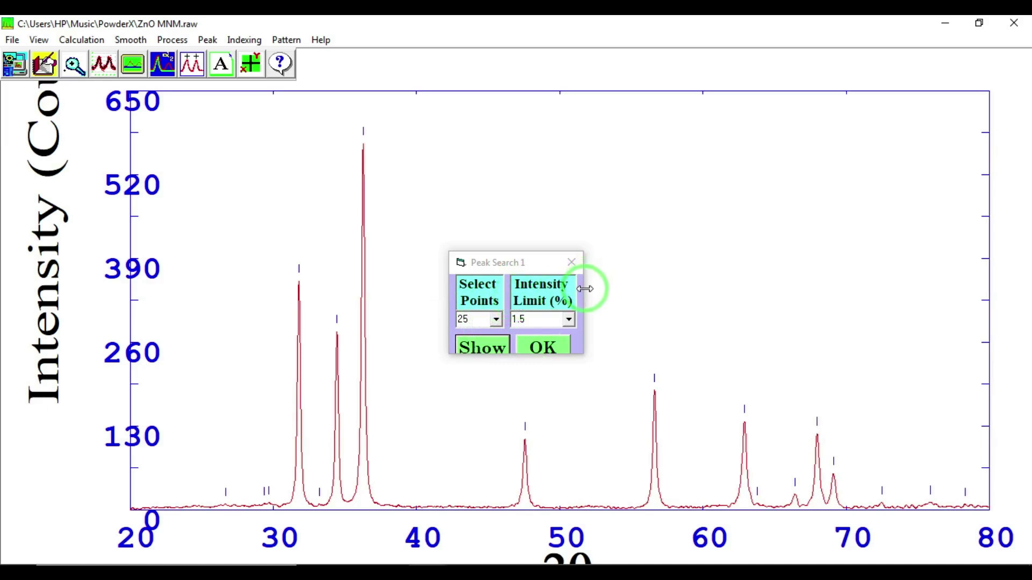
Set the peak search to 17 points and a 3.5% intensity limit, and accept the marked peaks.
left_click(496, 320)
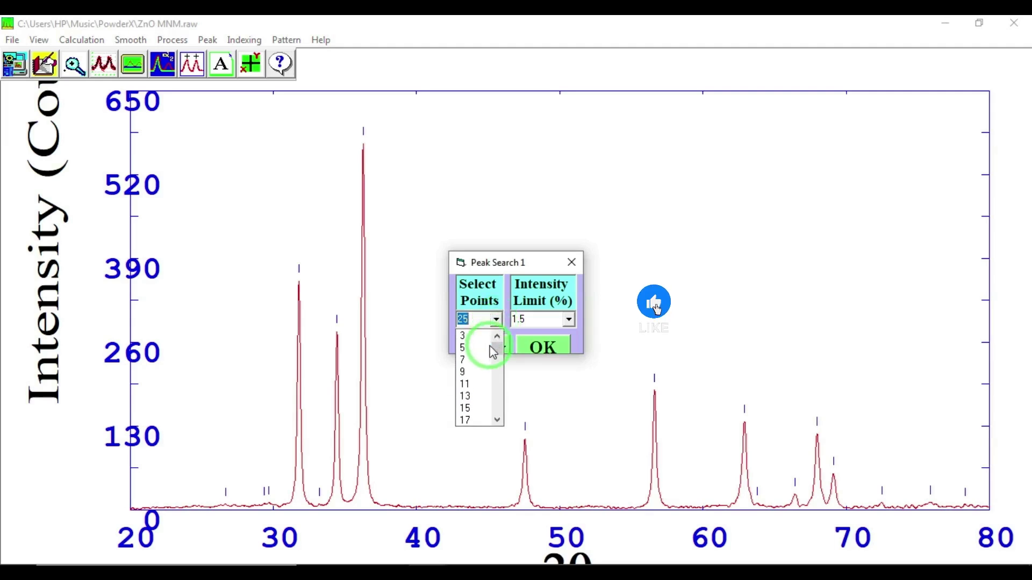
left_click(476, 419)
left_click(480, 346)
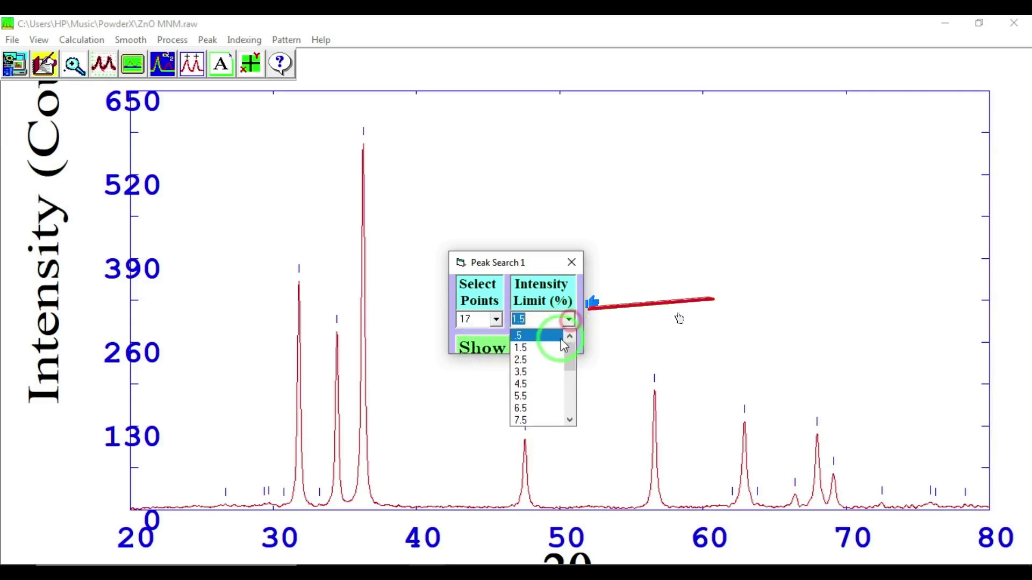
left_click(548, 371)
left_click(483, 346)
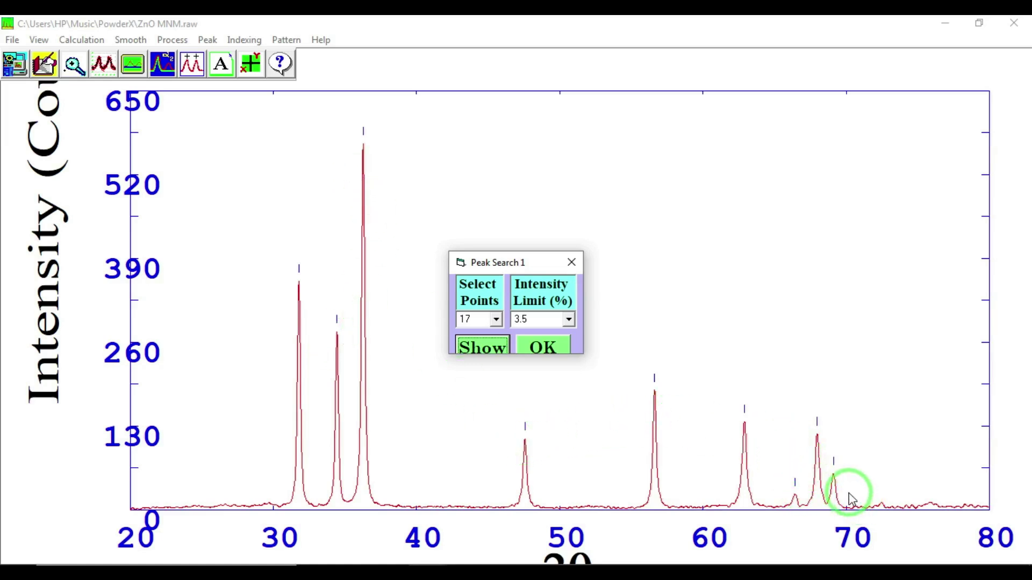
left_click(540, 349)
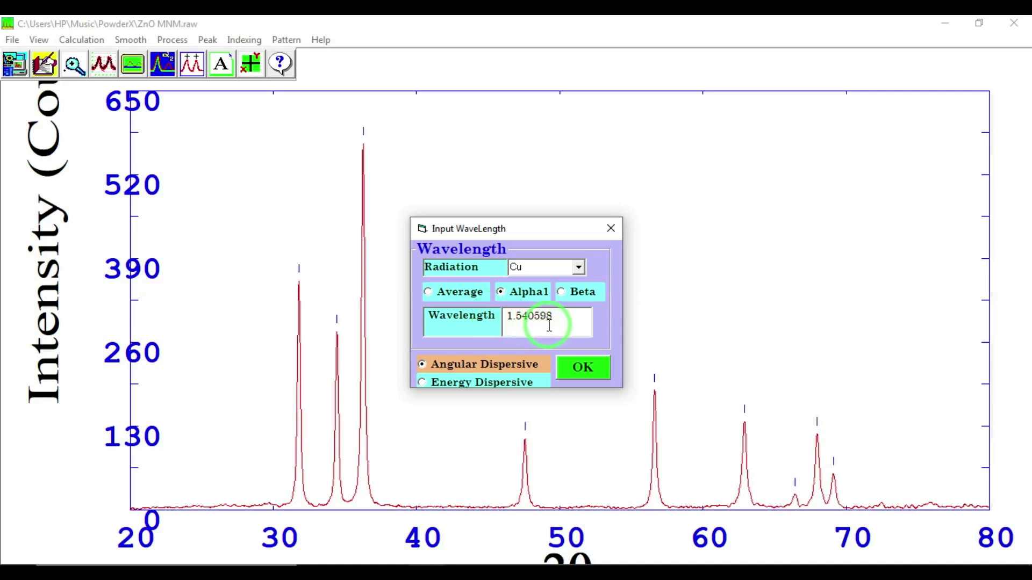
Accept Cu Alpha1 radiation with wavelength 1.540598, angular dispersive, and save the peak list as text file 1 in the Music PowderX folder.
left_click(580, 370)
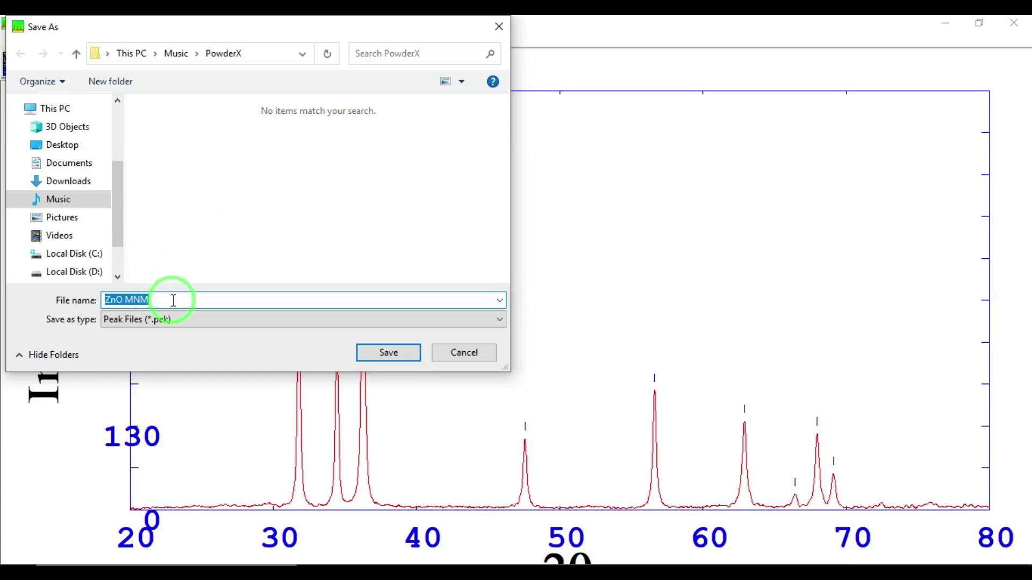
key("BackSpace")
type("1")
left_click(135, 326)
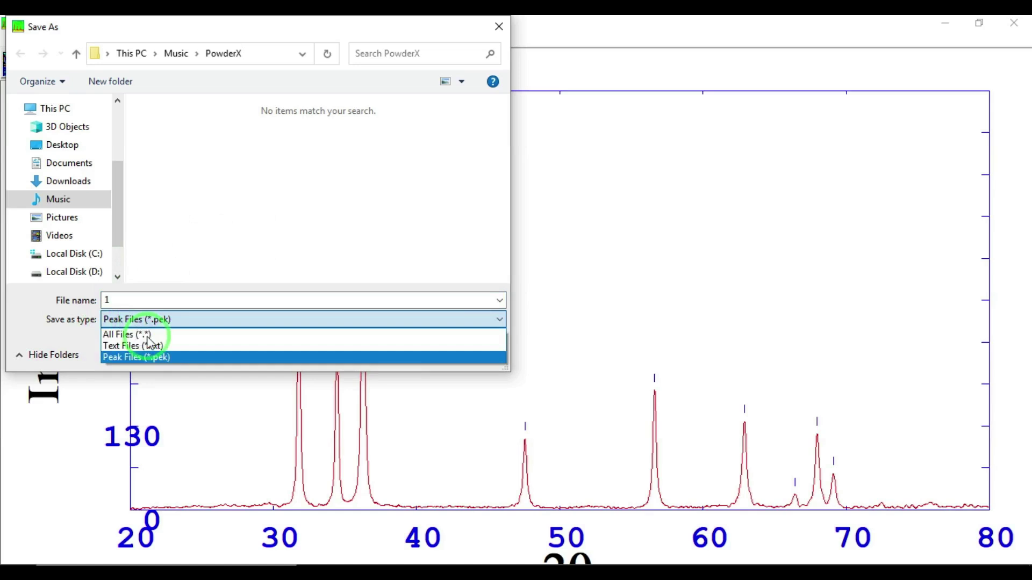
left_click(163, 349)
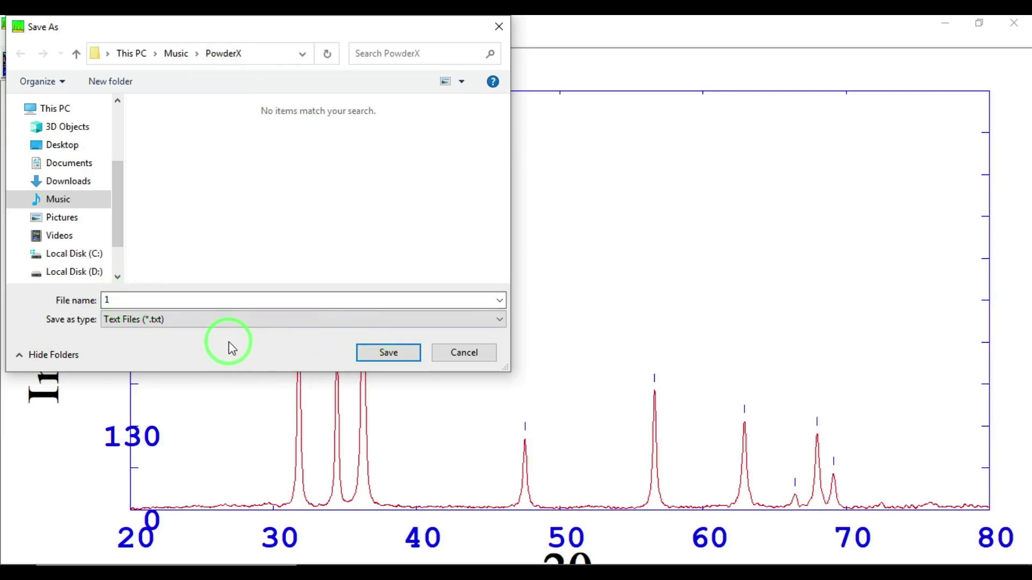
left_click(387, 354)
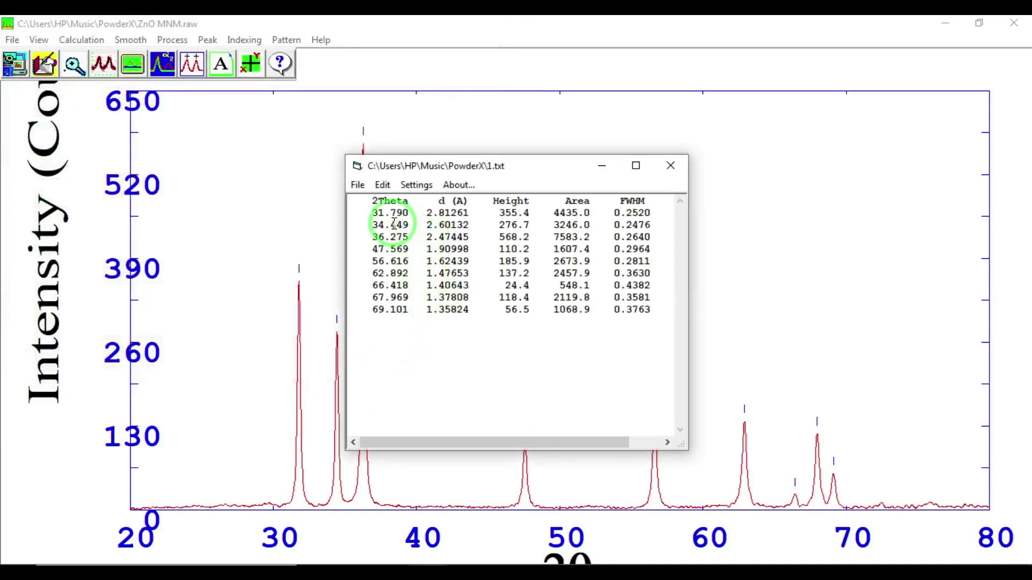
Maximize the peak list window and examine the 2Theta, d, height, area and FWHM columns.
left_click(643, 169)
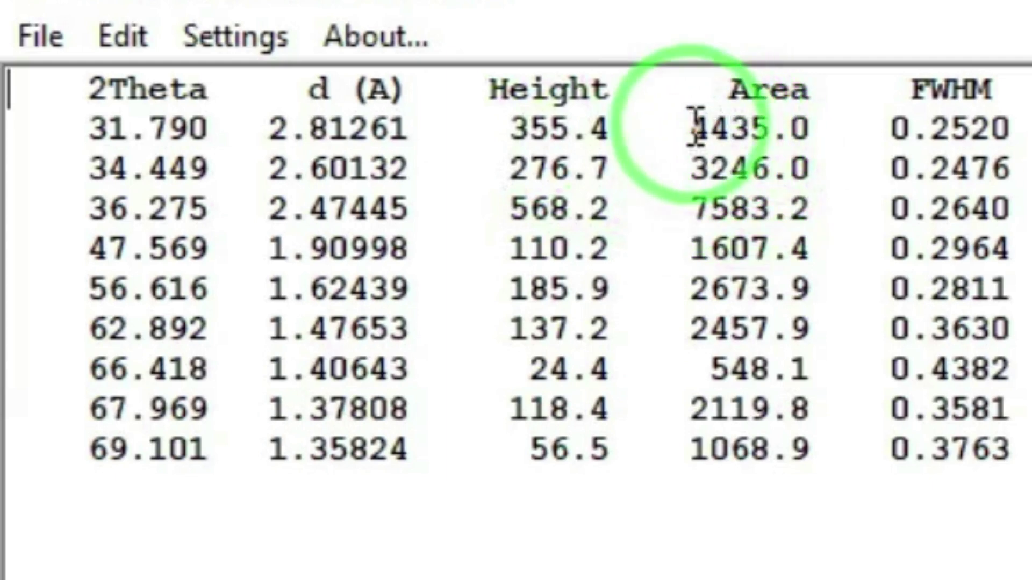
left_click_drag(870, 103, 898, 134)
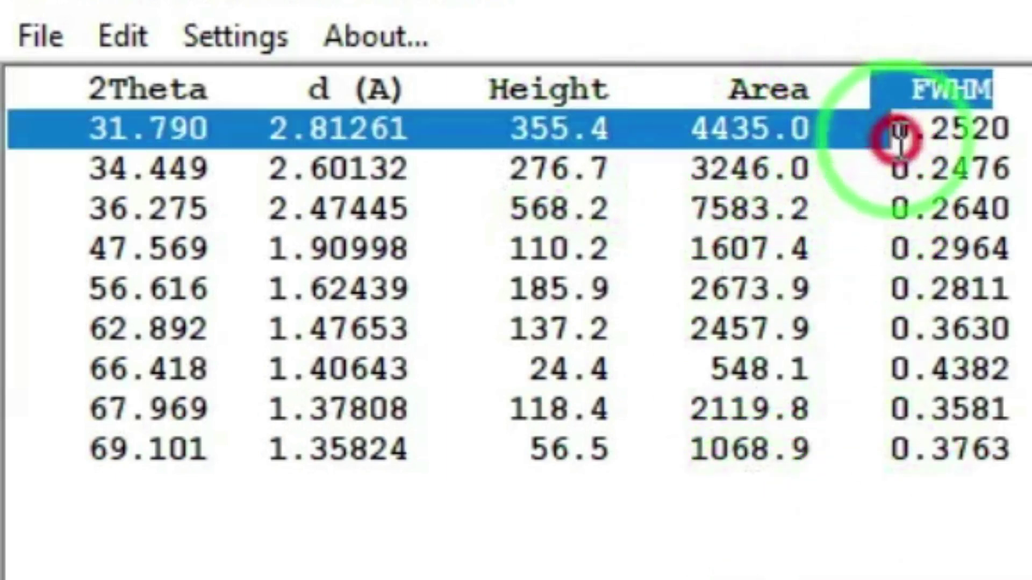
left_click(1013, 447)
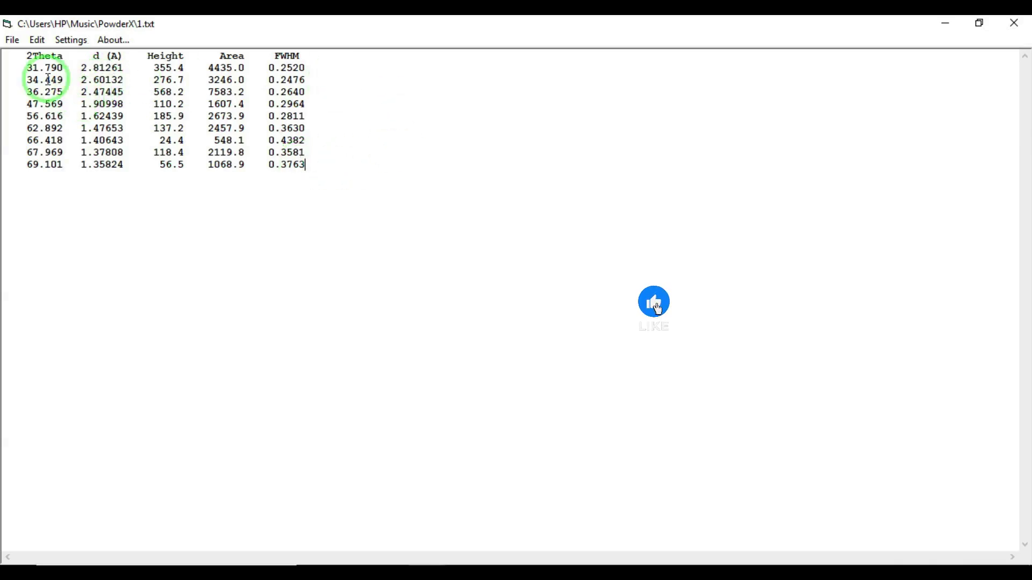
Save the peak list as text file 2 in the Music PowderX folder and close the text editor.
left_click(21, 47)
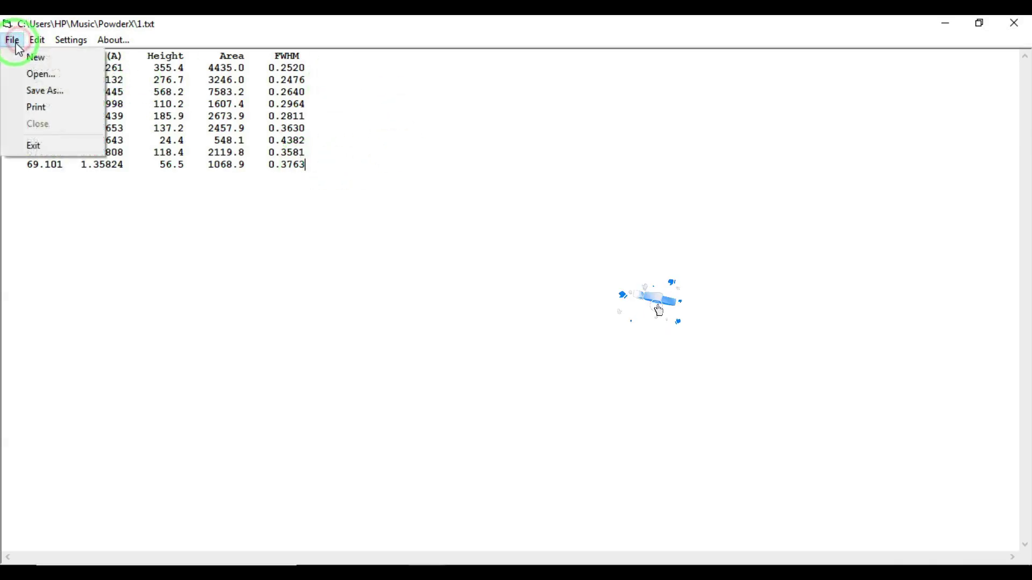
left_click(47, 91)
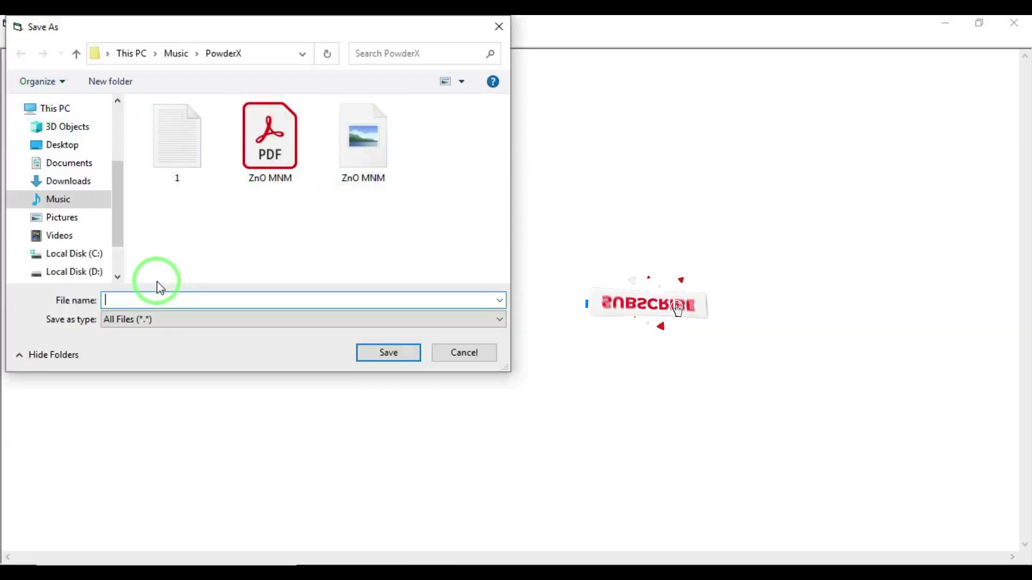
type("2")
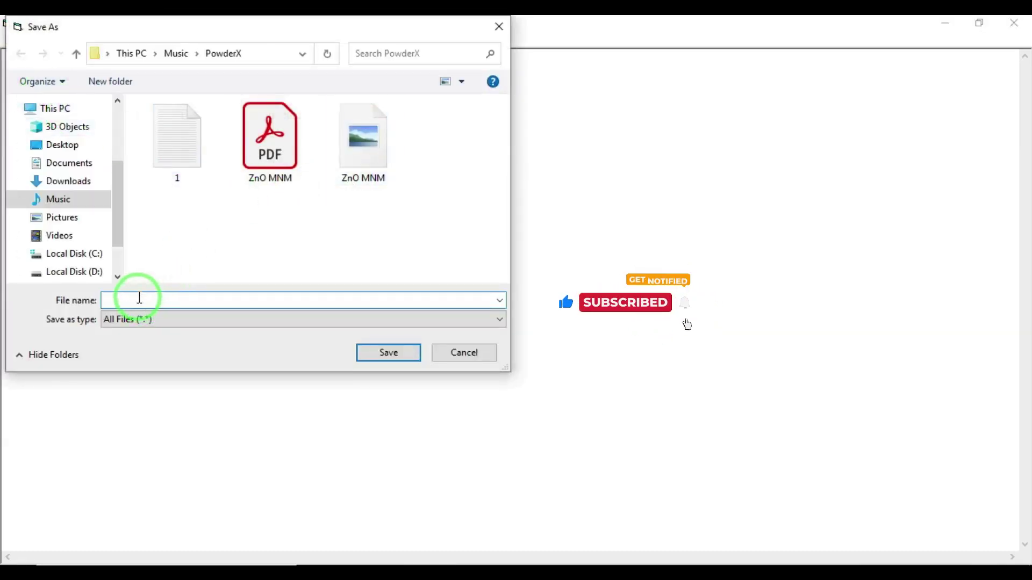
left_click(143, 321)
left_click(139, 344)
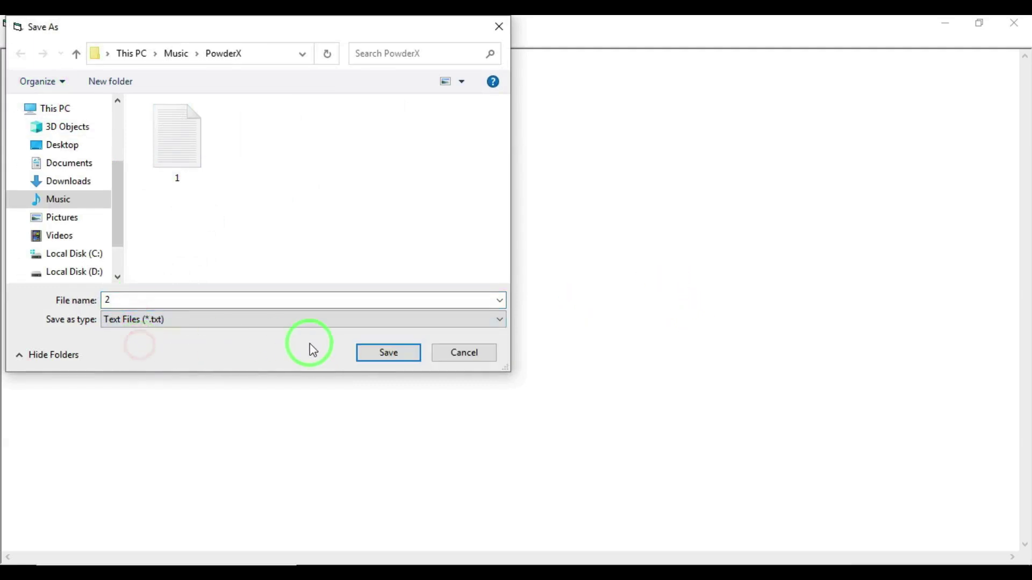
left_click(388, 353)
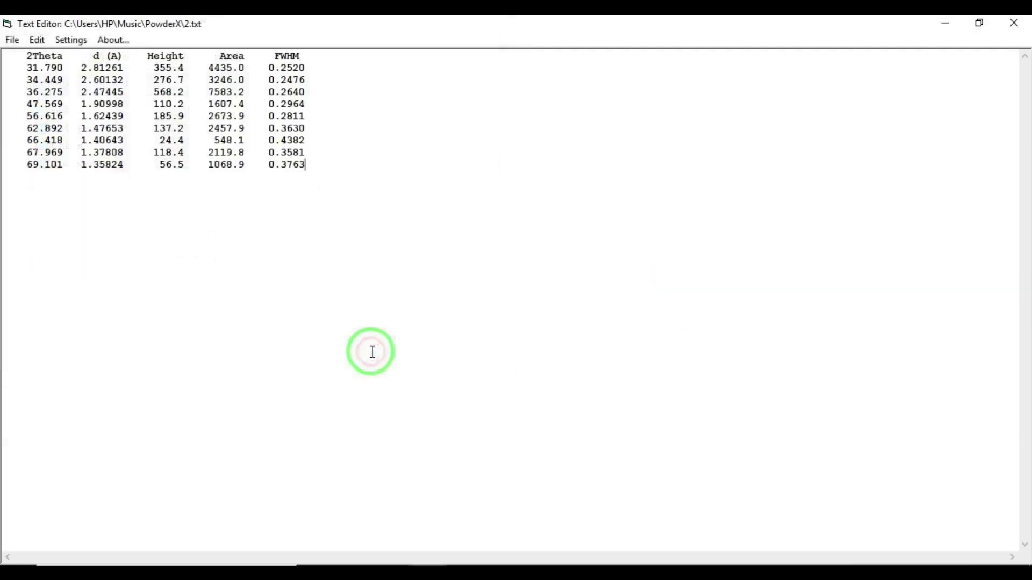
left_click(1014, 24)
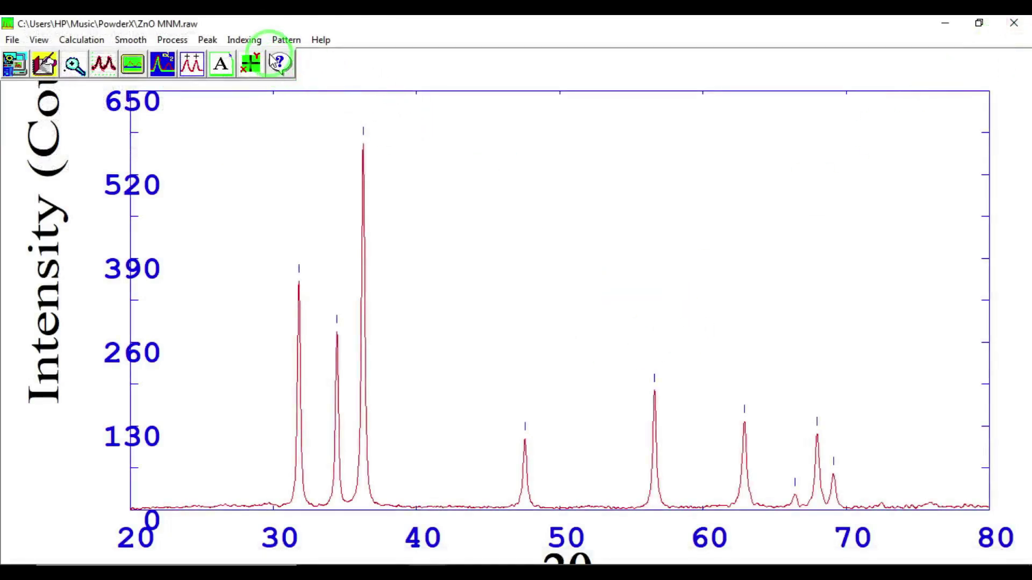
Start Dhkl indexing, name the sample ZnO and keep the Hexagonal symmetry class.
left_click(244, 41)
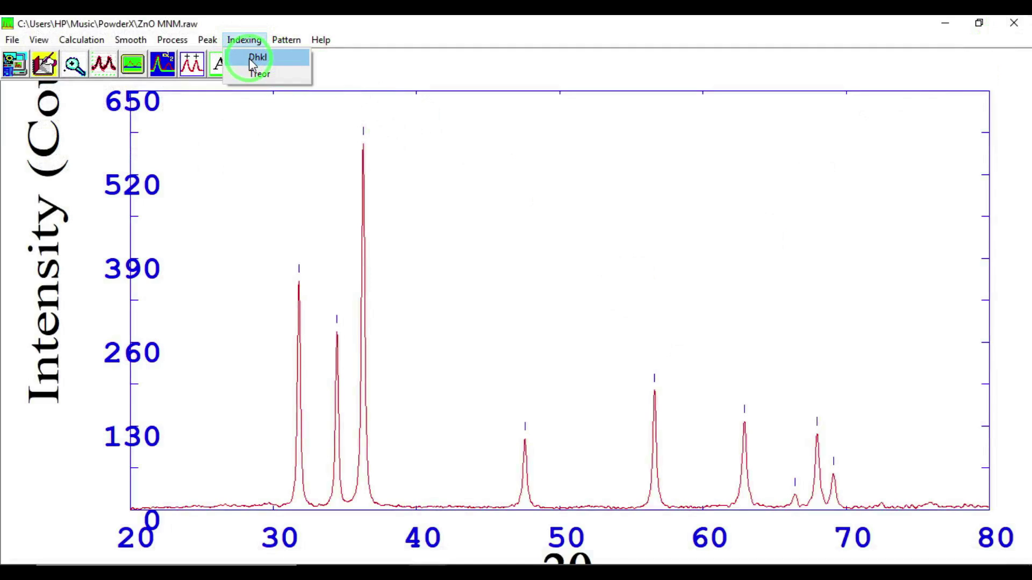
left_click(250, 58)
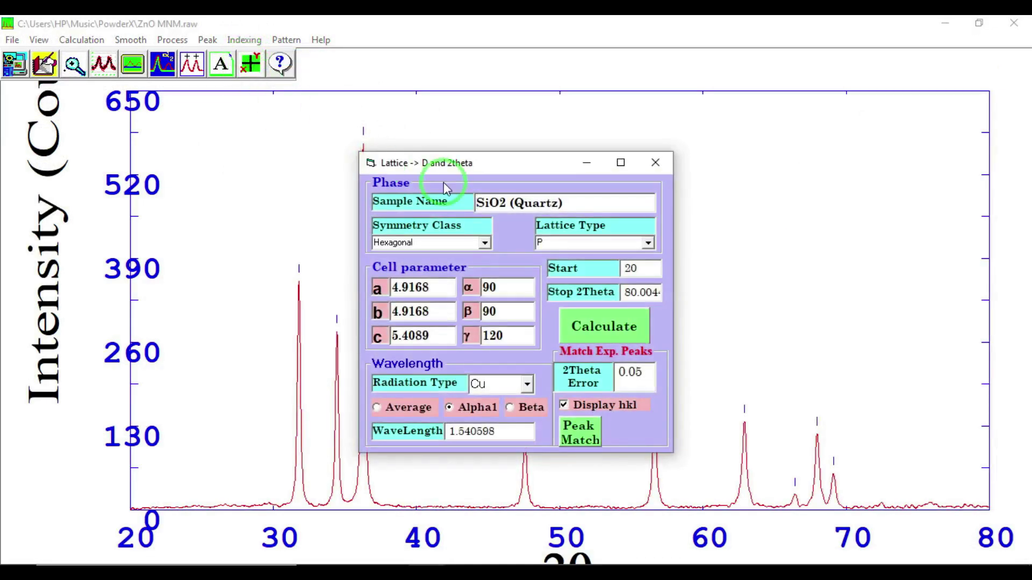
left_click_drag(562, 203, 458, 203)
key("BackSpace")
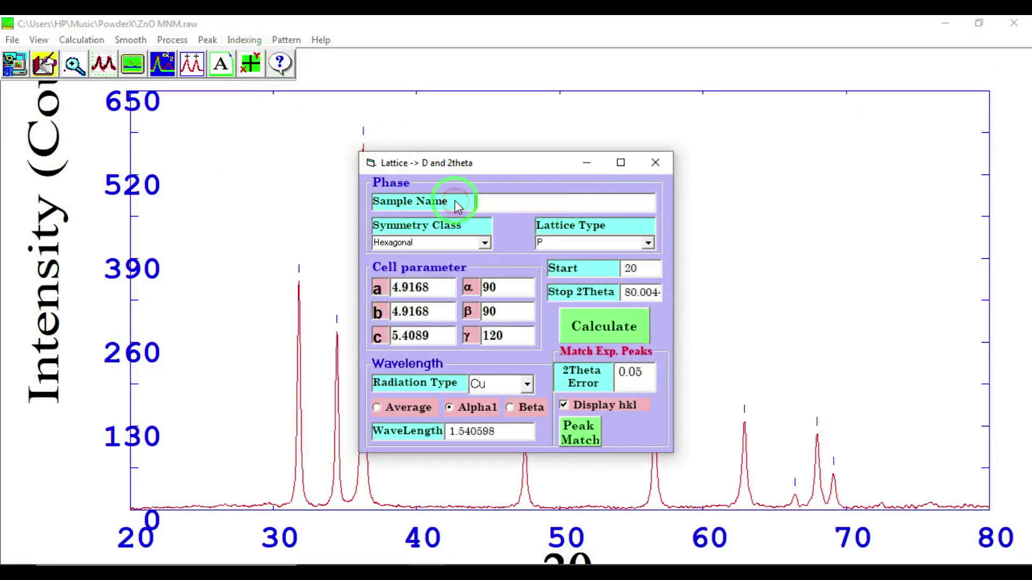
type("ZnO")
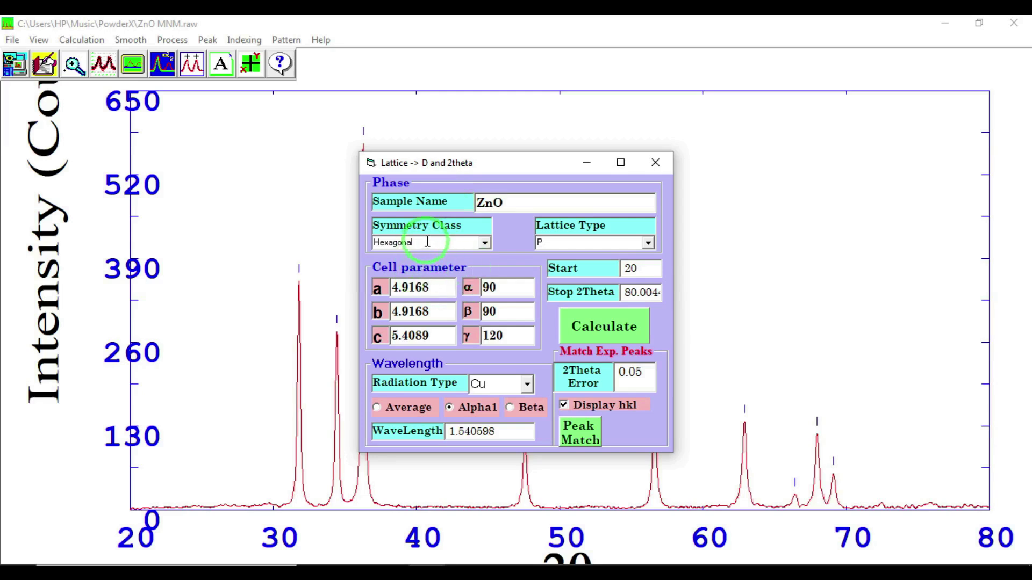
left_click(478, 243)
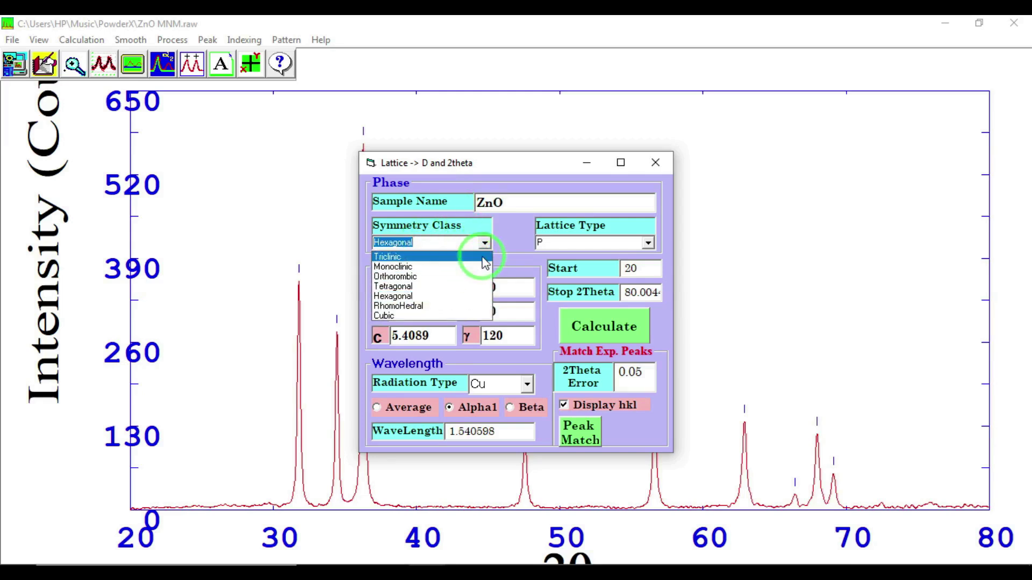
left_click(450, 243)
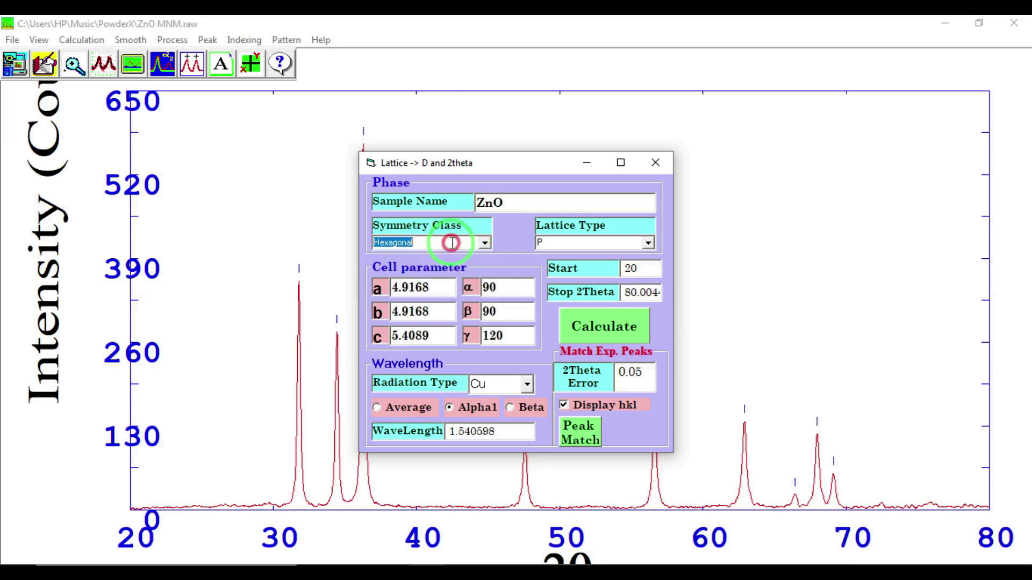
left_click(486, 242)
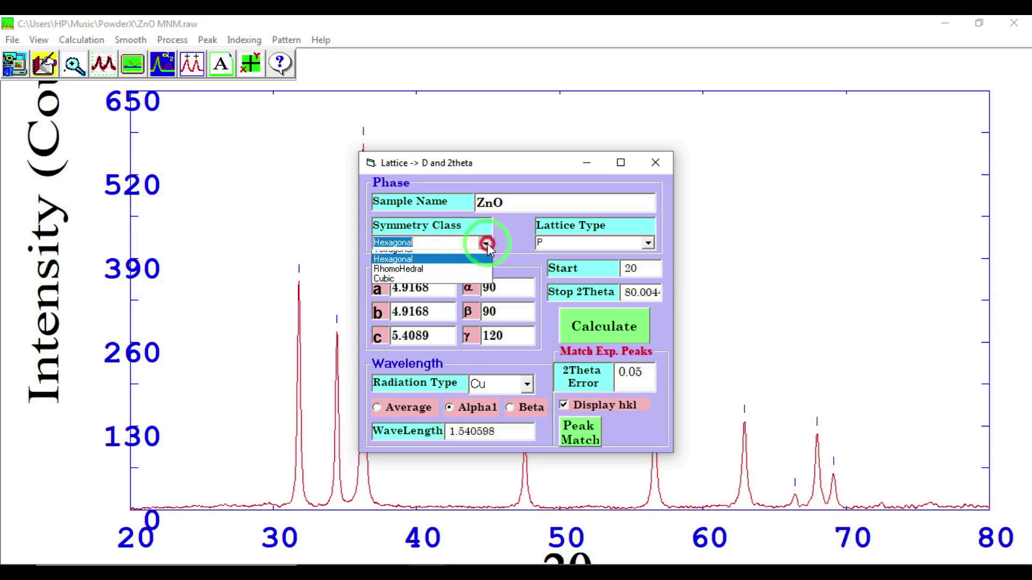
left_click(485, 243)
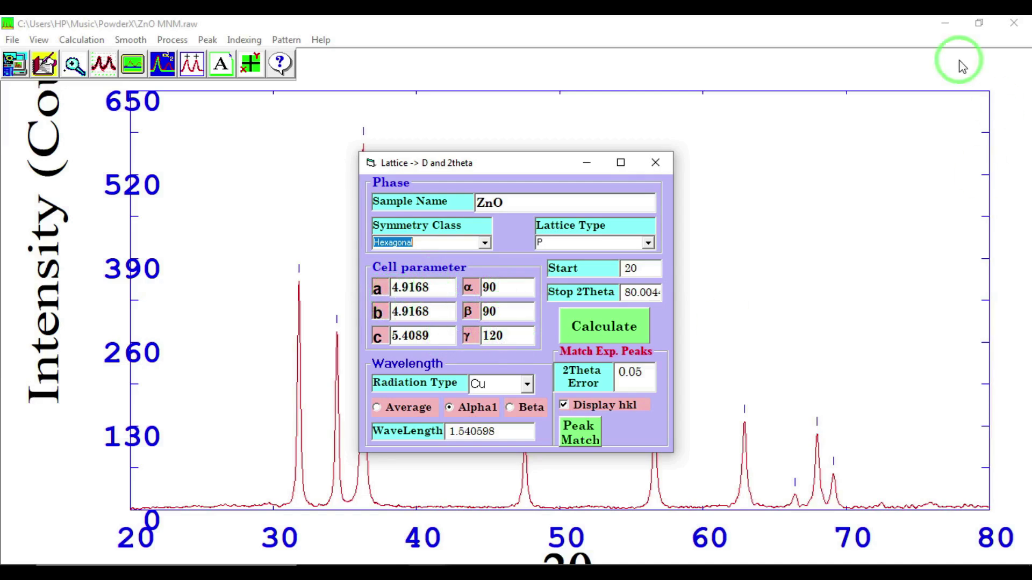
Open the ZnO MNM PDF report from the PowderX folder and enlarge its Zincite phase data to 125%.
left_click(949, 28)
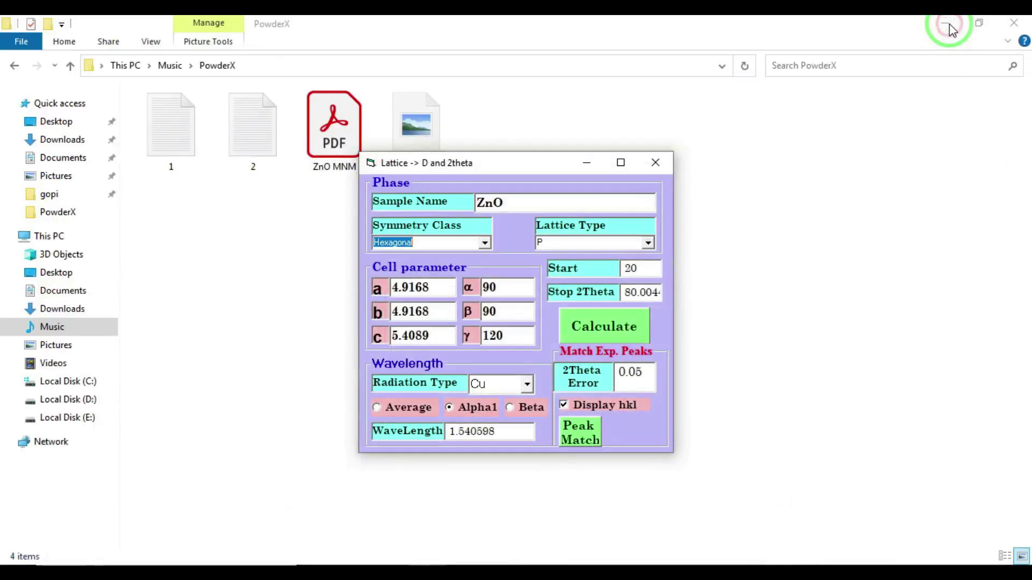
left_click(587, 161)
left_click(315, 118)
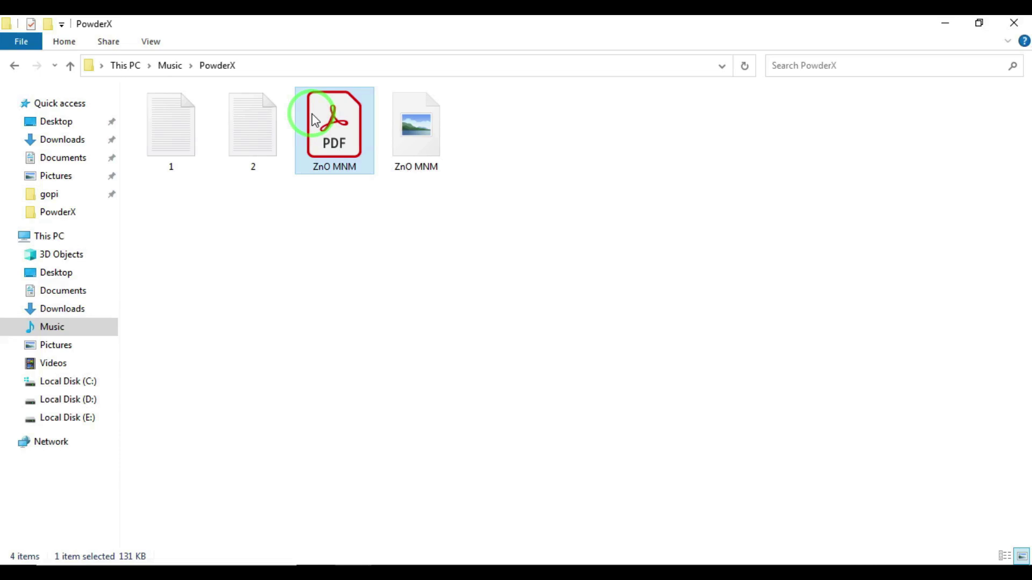
double_click(315, 119)
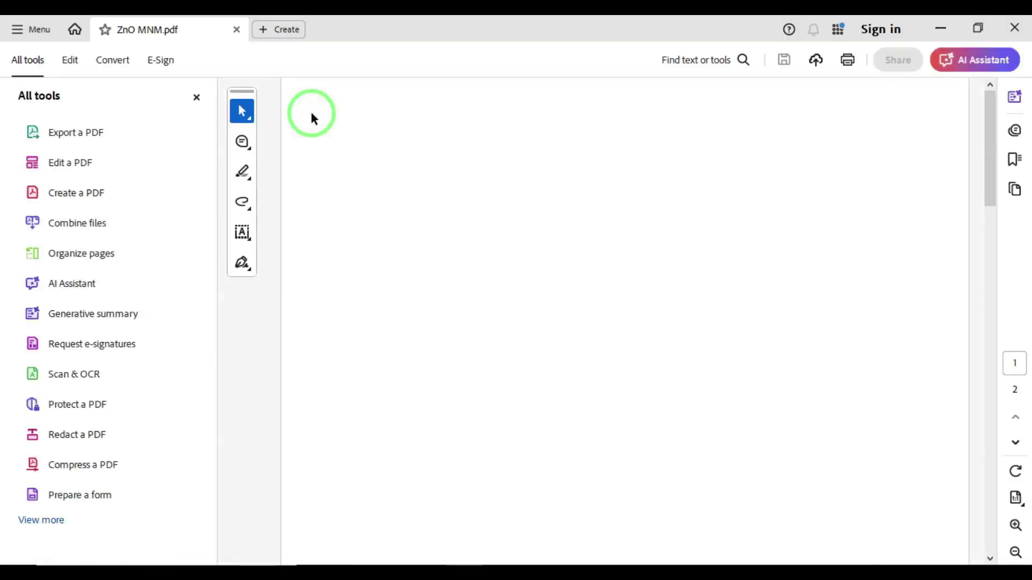
left_click(200, 96)
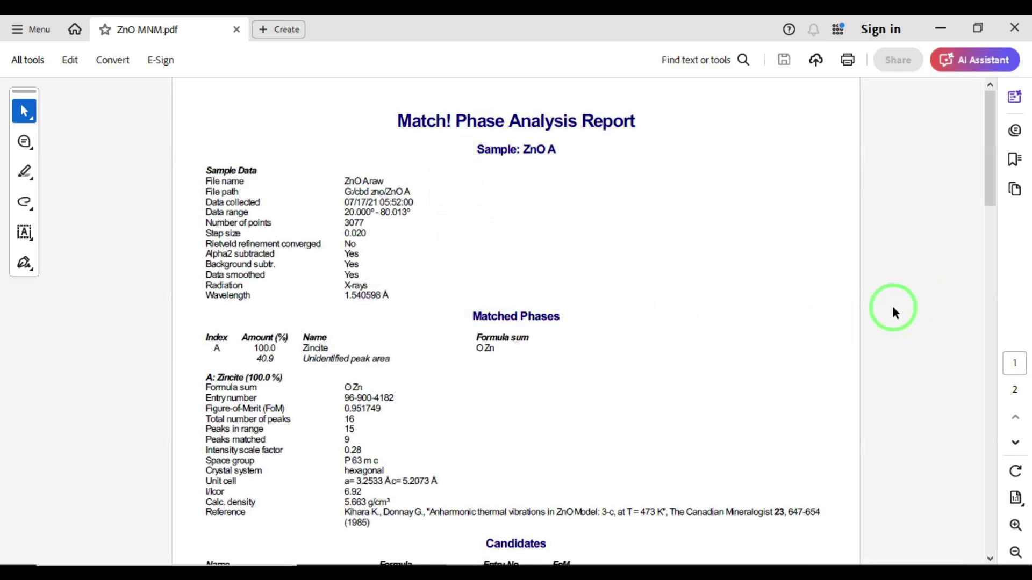
left_click_drag(990, 192, 991, 215)
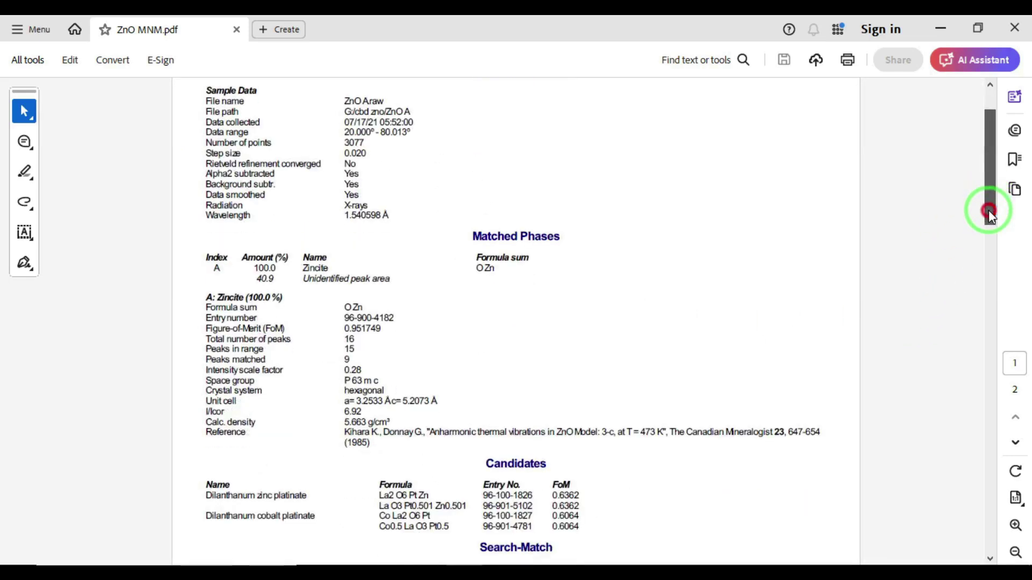
left_click(1015, 526)
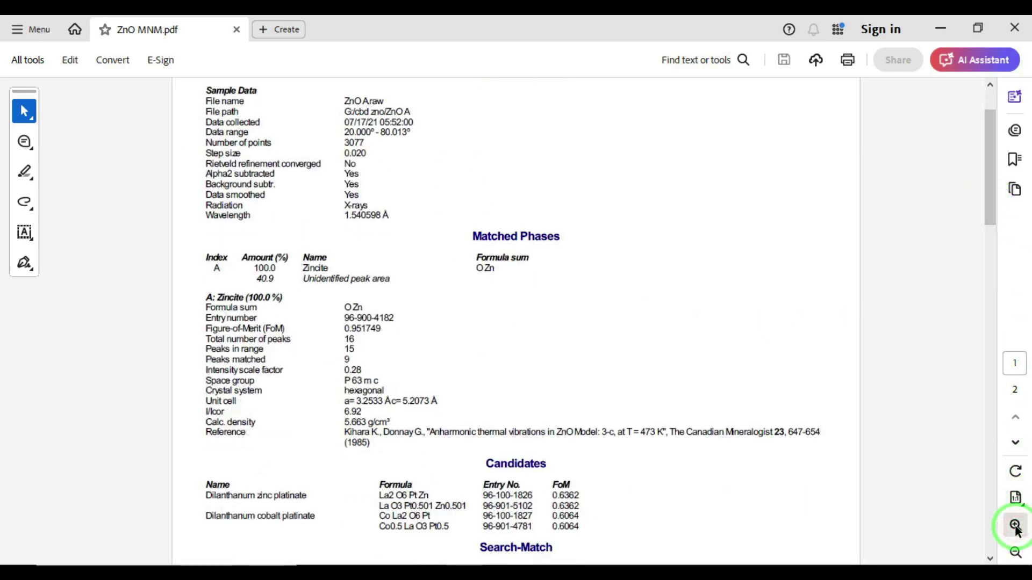
left_click(1015, 526)
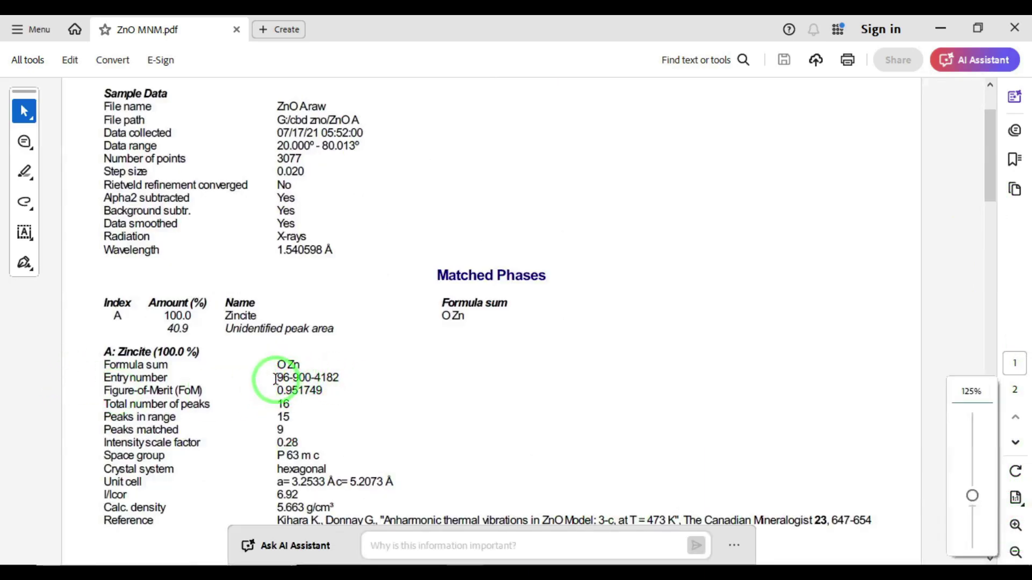
left_click(336, 378)
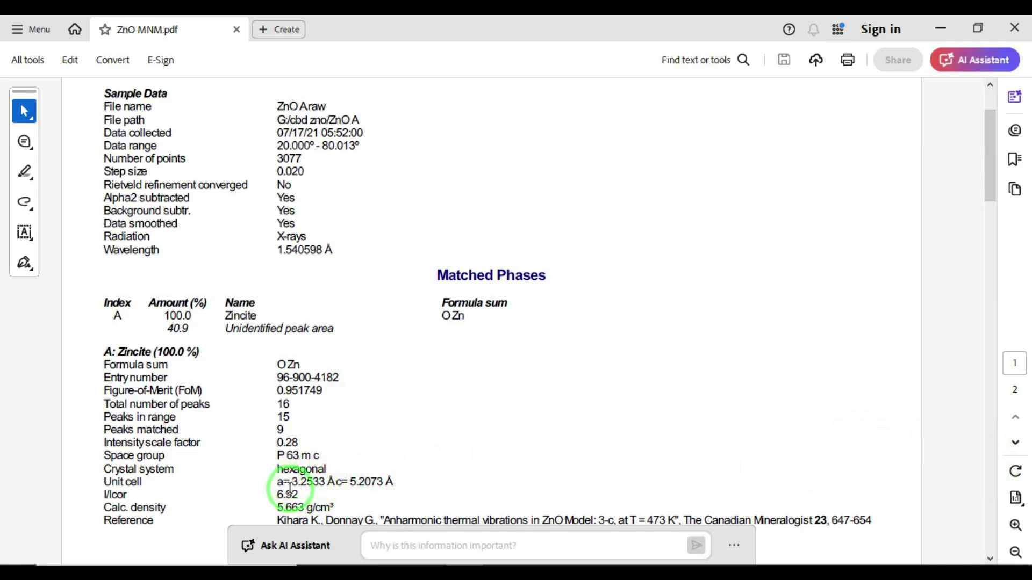
Copy the Zincite unit cell's a value, 3.2533, from the report into cell parameter a of PowderX's lattice dialog.
left_click_drag(296, 482, 312, 481)
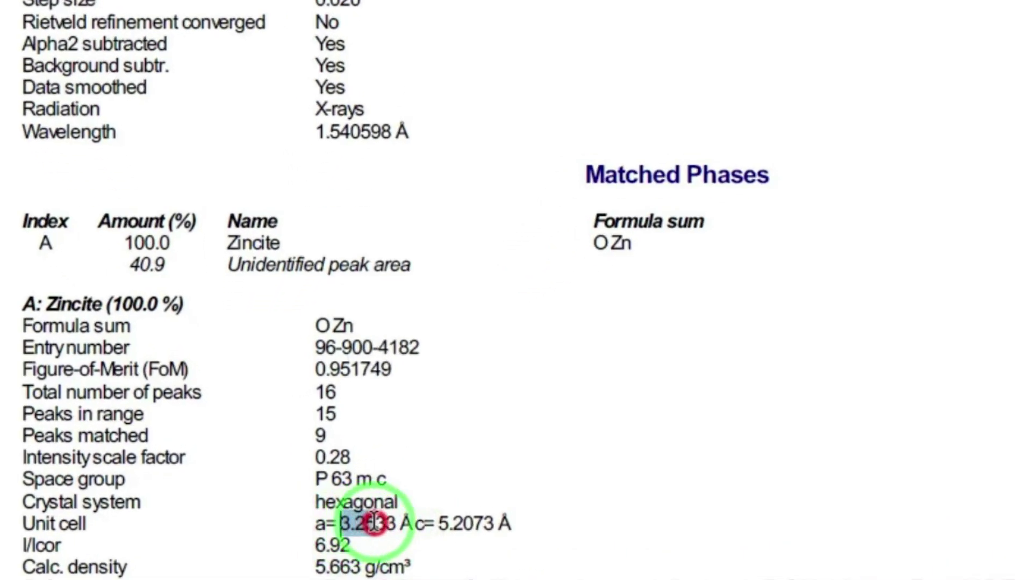
left_click_drag(375, 522, 396, 524)
key("ctrl+c")
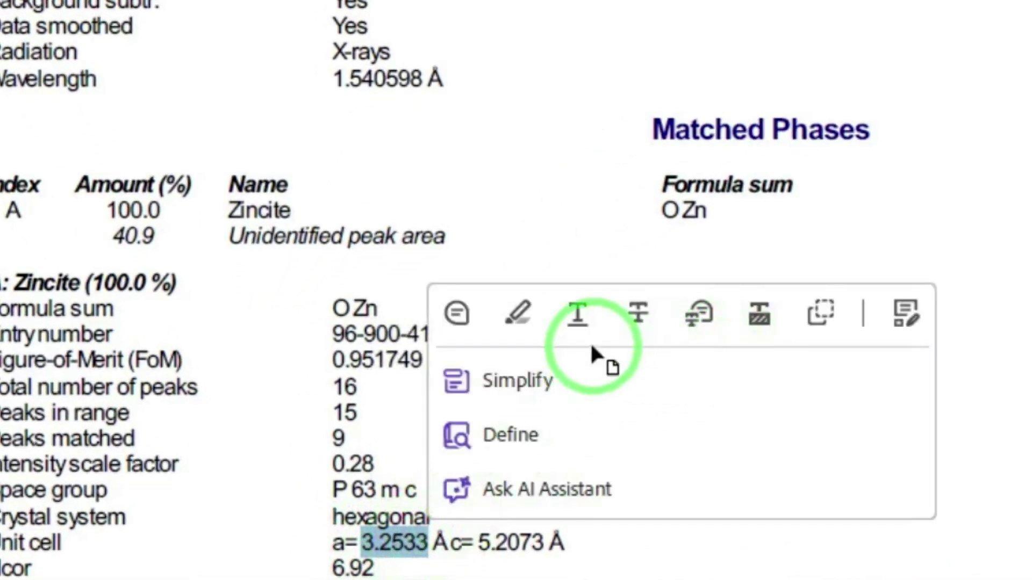
left_click(821, 313)
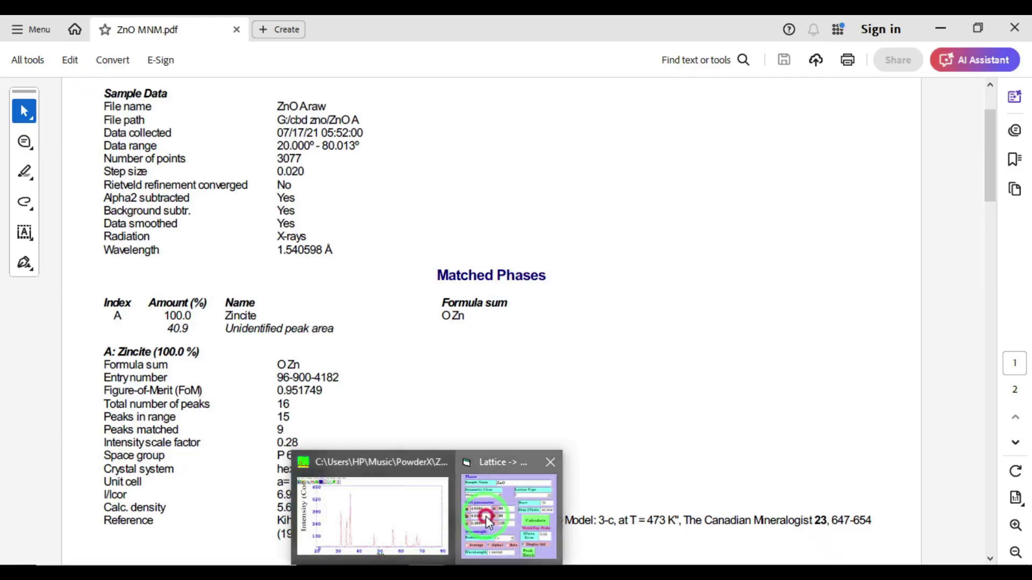
left_click(486, 515)
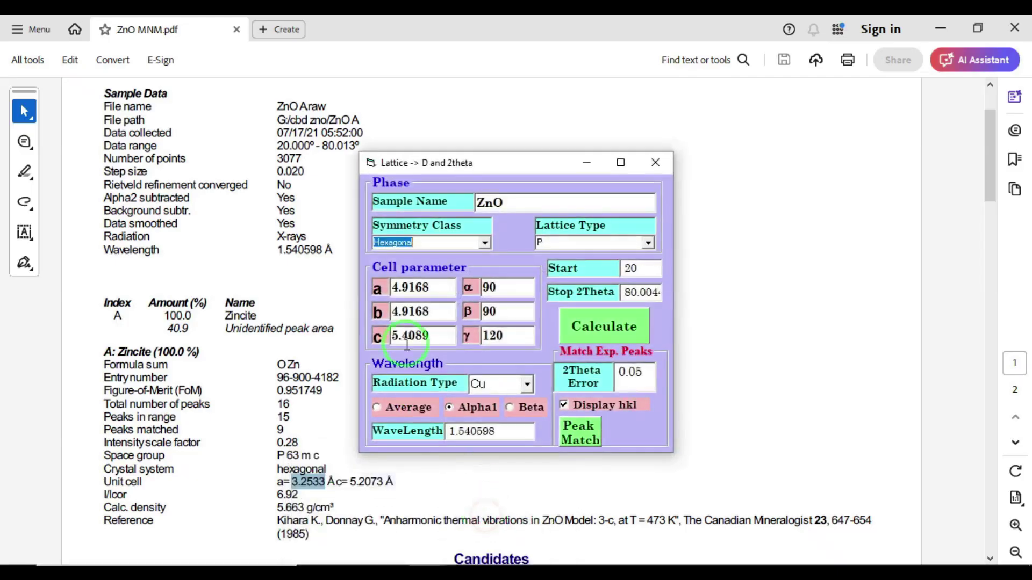
left_click(440, 289)
right_click(440, 289)
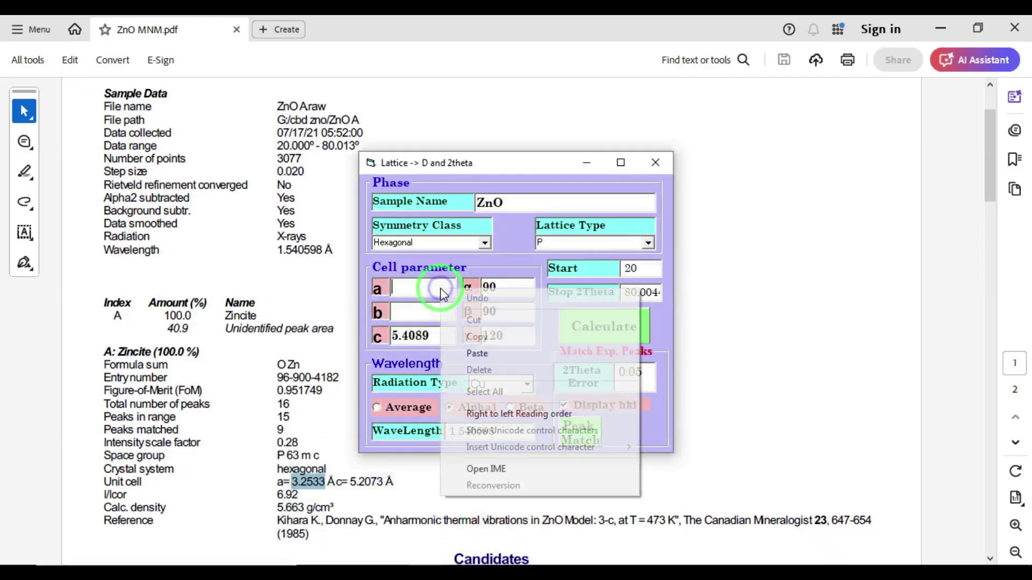
left_click(483, 355)
Replace cell parameter c in PowderX's lattice dialog with the Zincite c value, 5.2073, copied from the report.
left_click(437, 338)
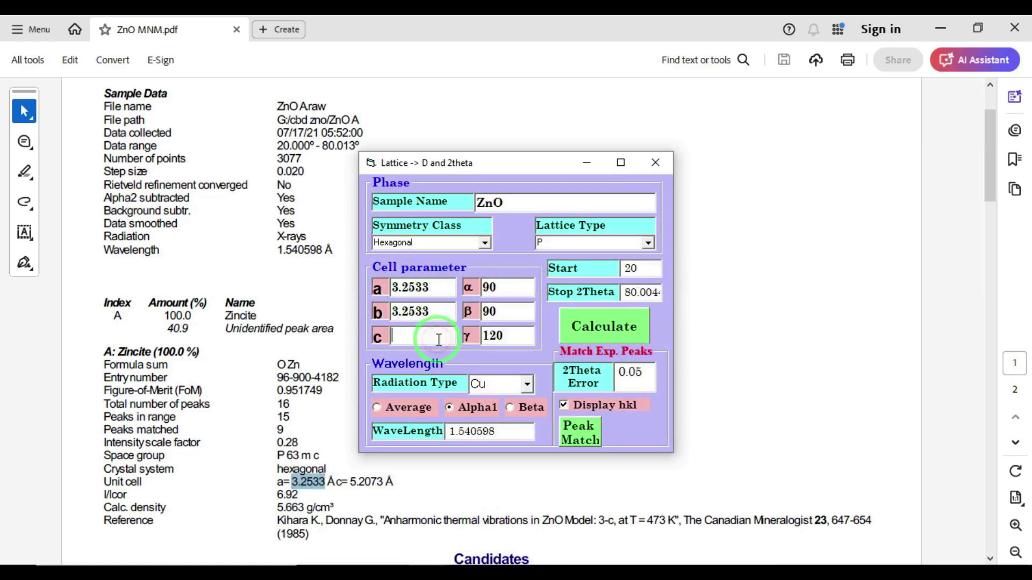
left_click(454, 574)
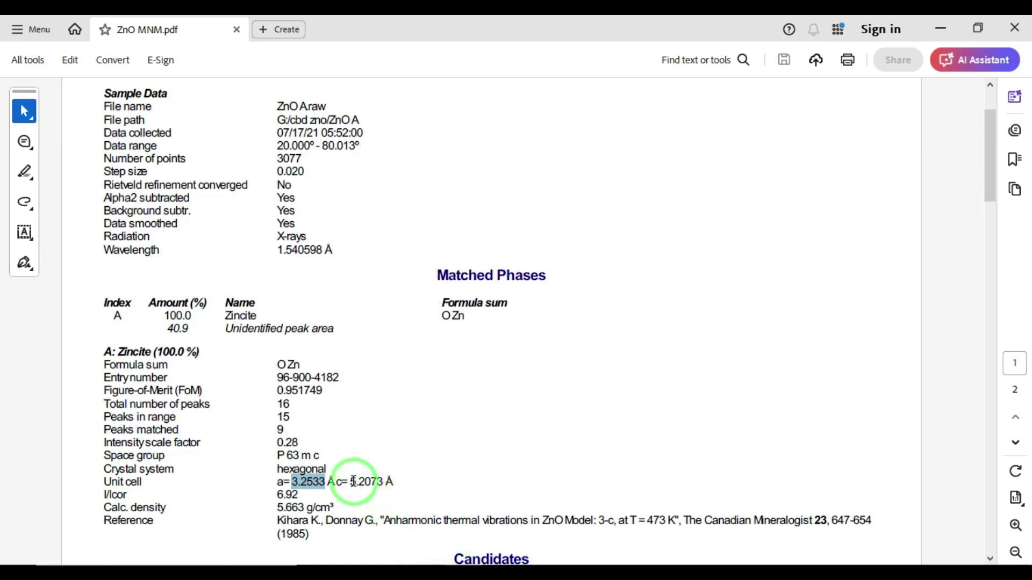
left_click_drag(352, 481, 383, 481)
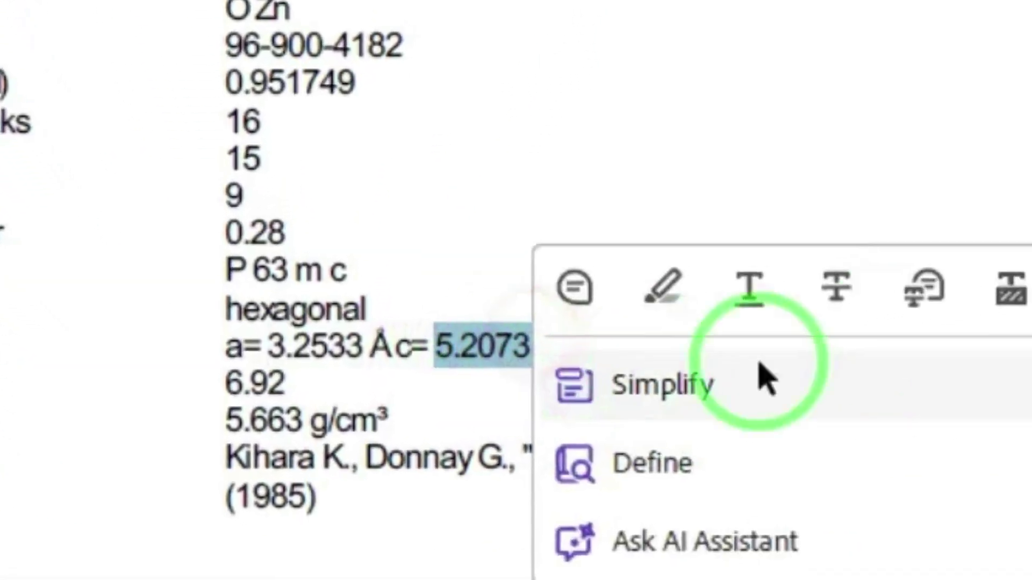
left_click(579, 461)
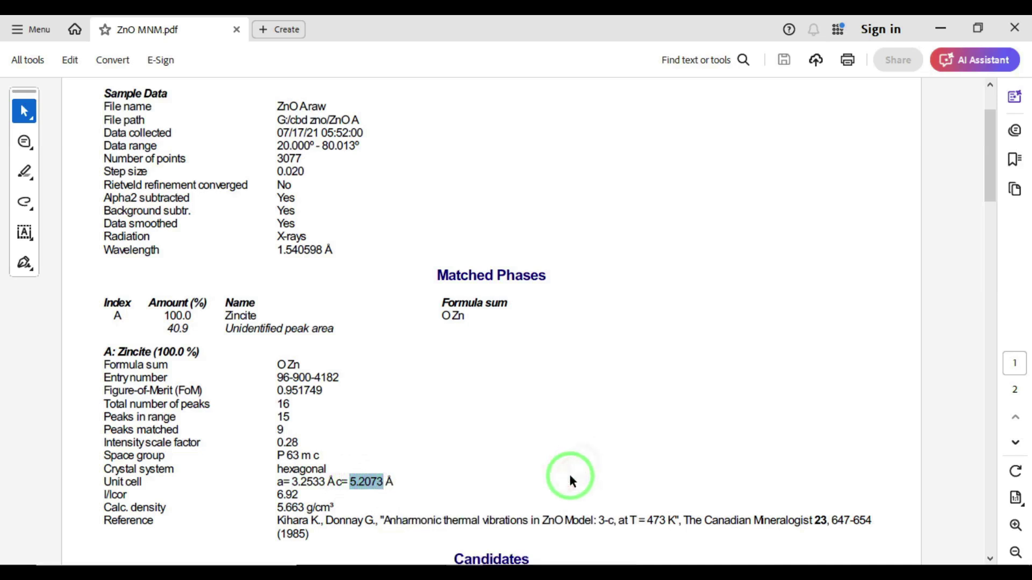
mouse_move(430, 570)
left_click(511, 532)
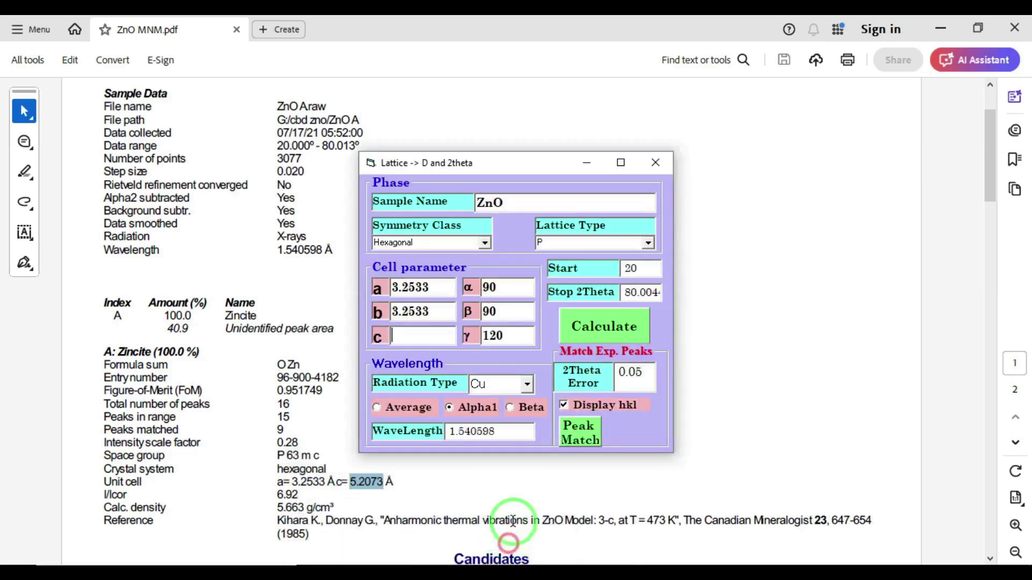
left_click(418, 337)
right_click(425, 336)
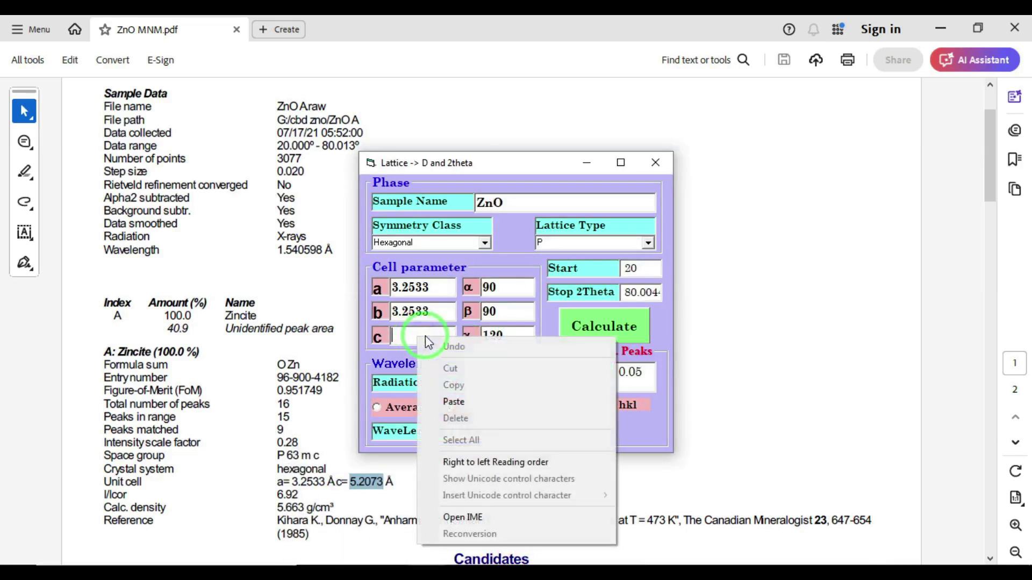
left_click(470, 398)
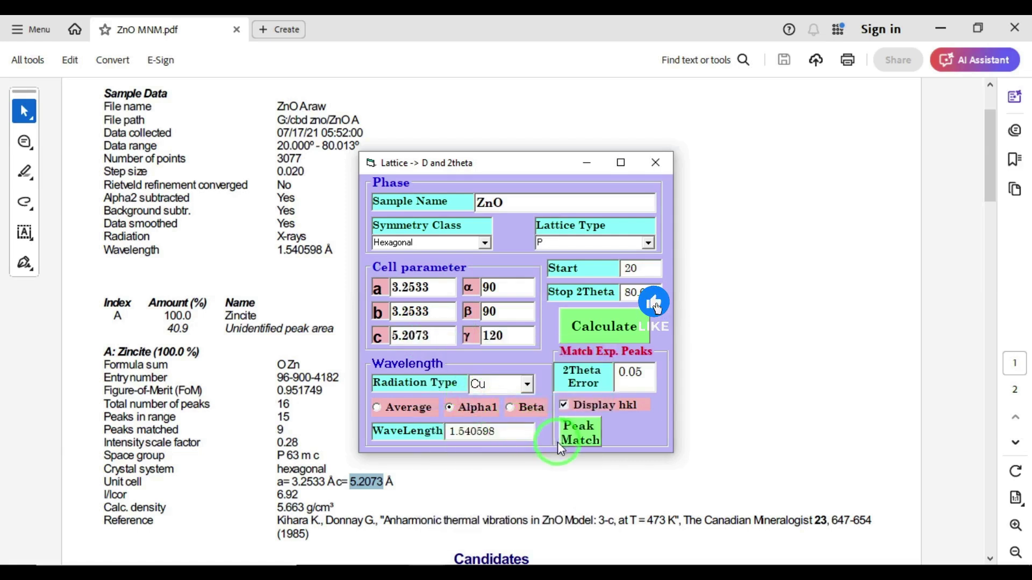
left_click(473, 575)
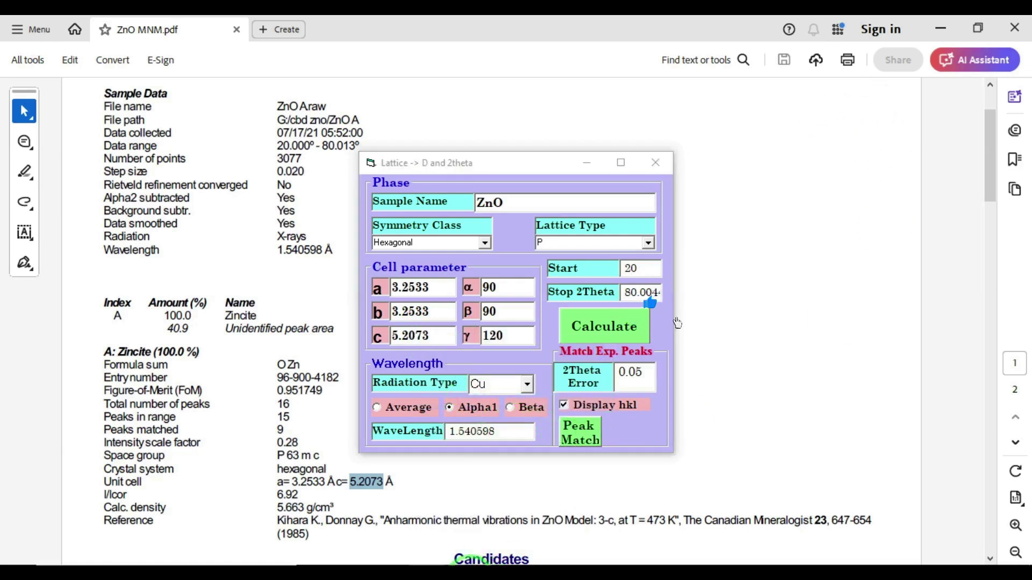
Close the PDF report, calculate the ZnO hkl lines from the lattice dialog and enlarge the DHKL result window.
left_click(1009, 36)
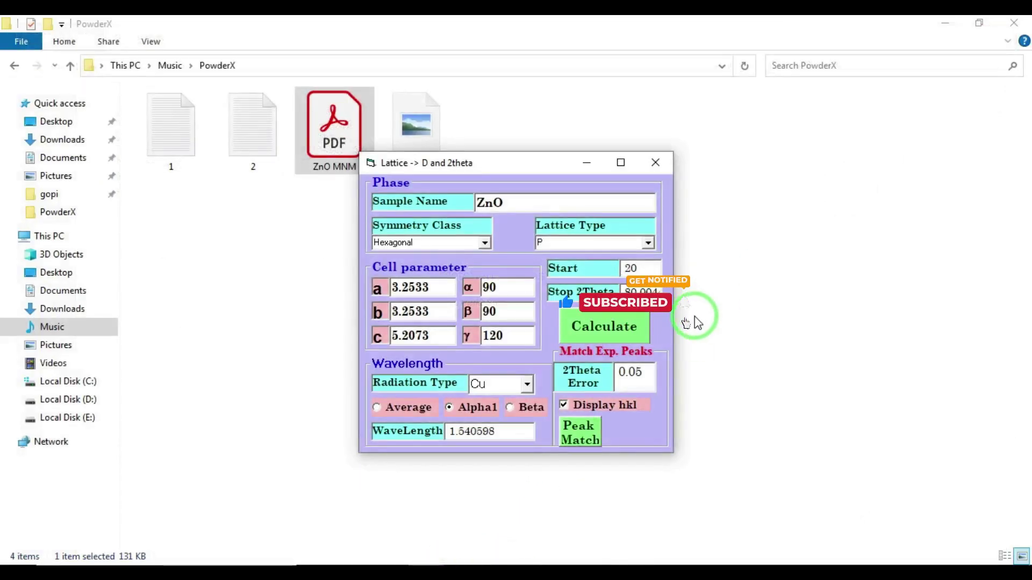
left_click(615, 334)
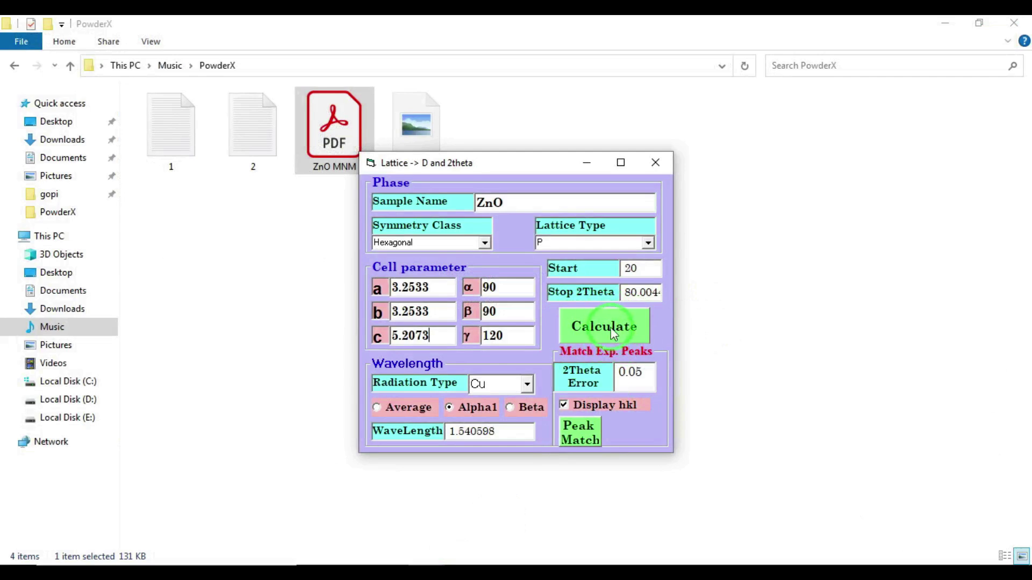
left_click(609, 327)
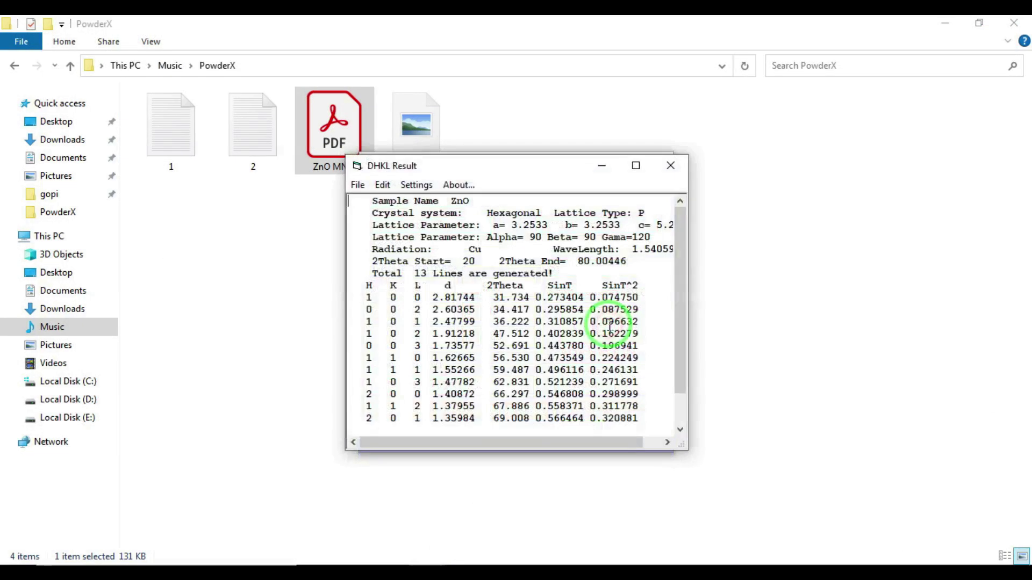
left_click_drag(532, 180, 820, 142)
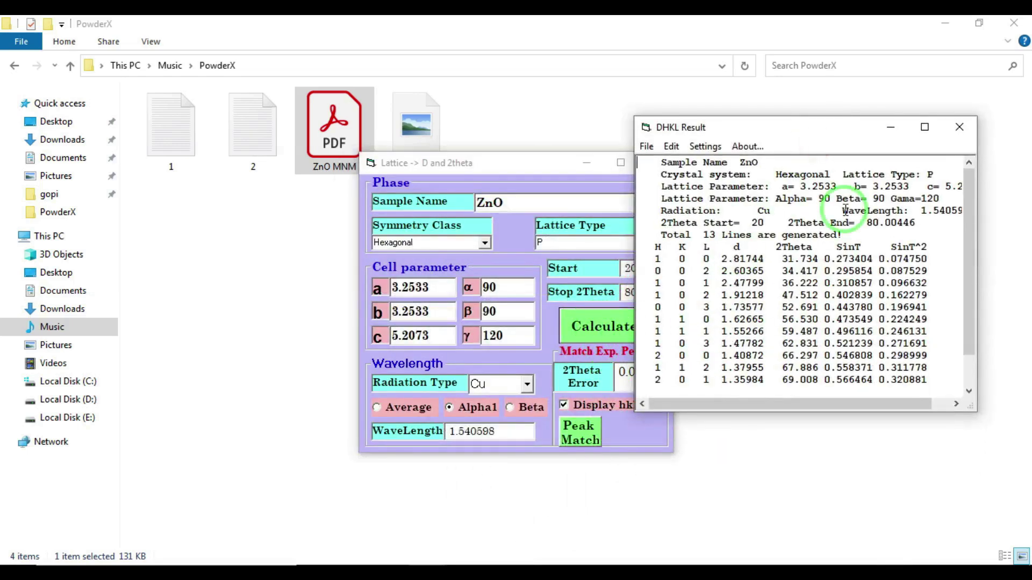
left_click_drag(811, 138, 677, 138)
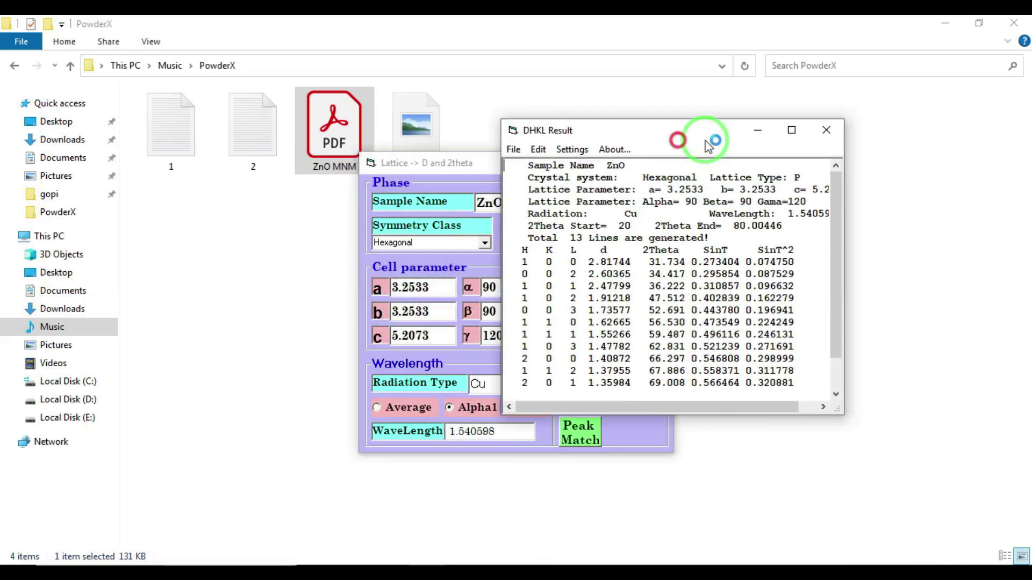
left_click(798, 132)
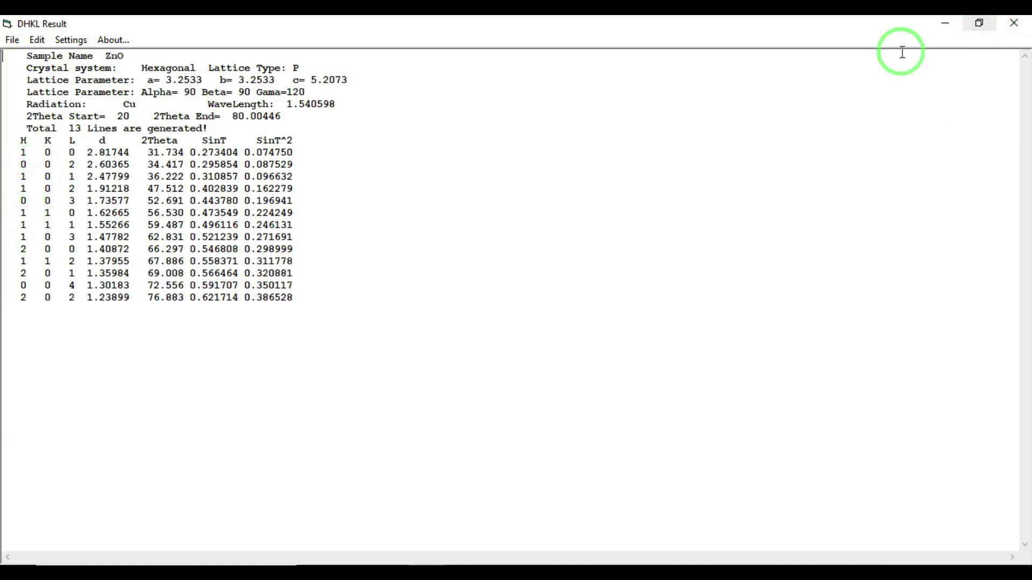
Save the DHKL result as text file 3 in the PowderX folder and close the result window.
left_click(12, 40)
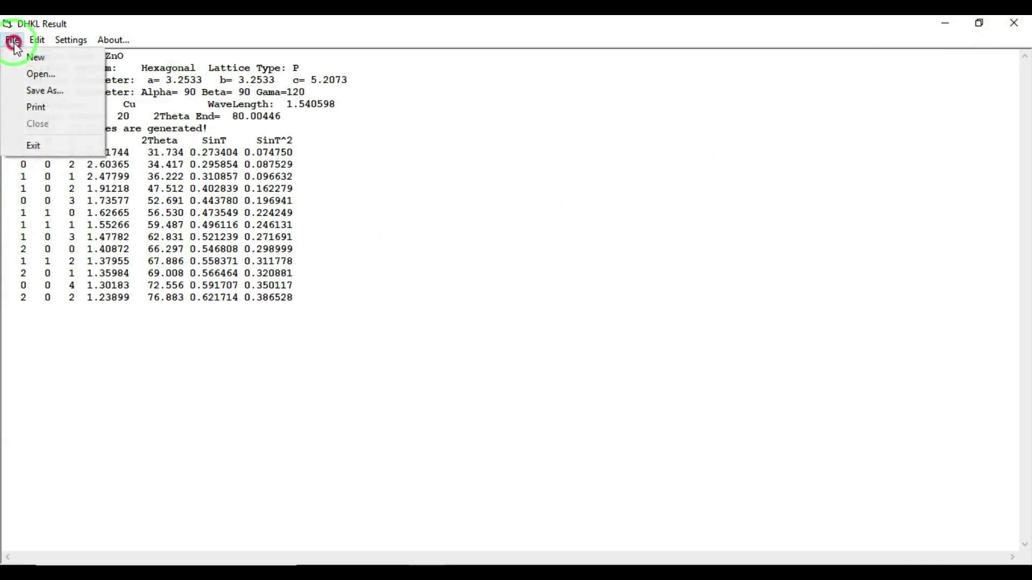
left_click(33, 94)
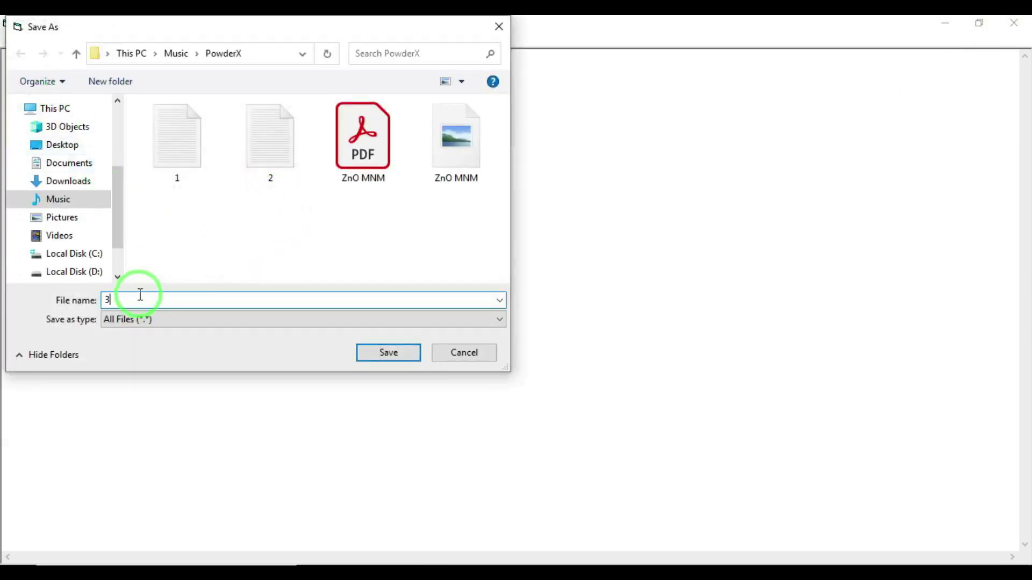
left_click(158, 321)
left_click(158, 347)
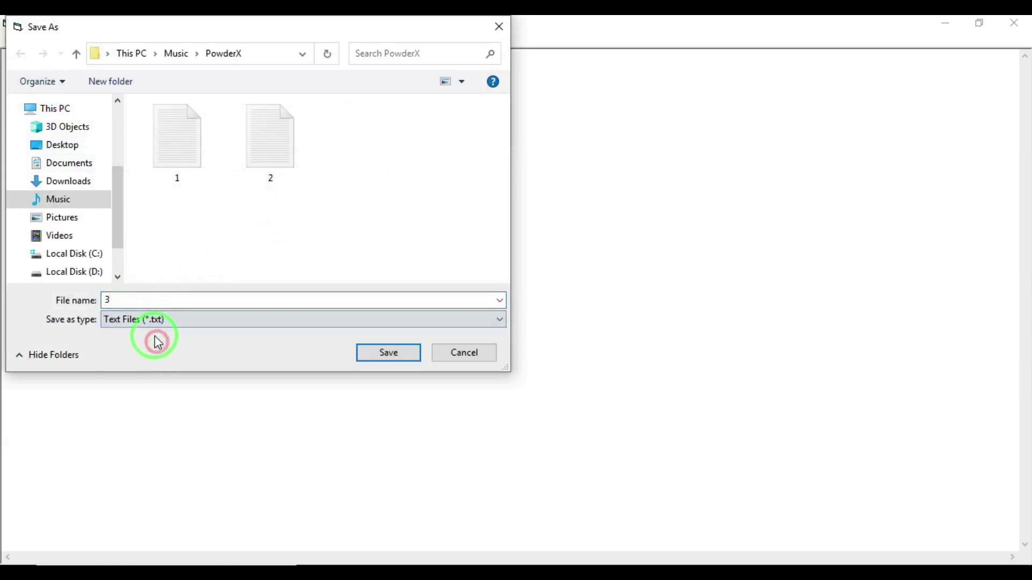
left_click(378, 354)
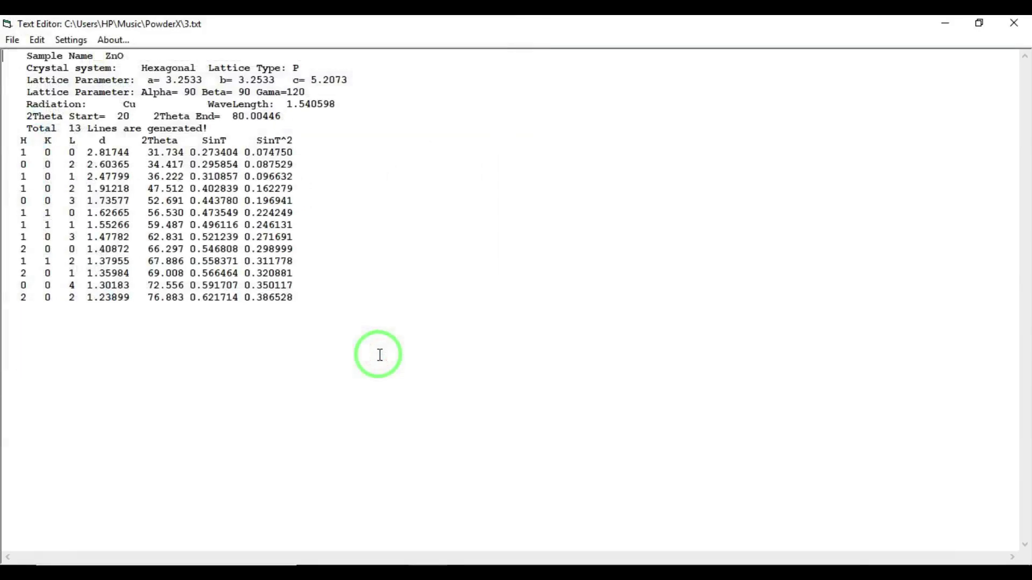
left_click(1011, 27)
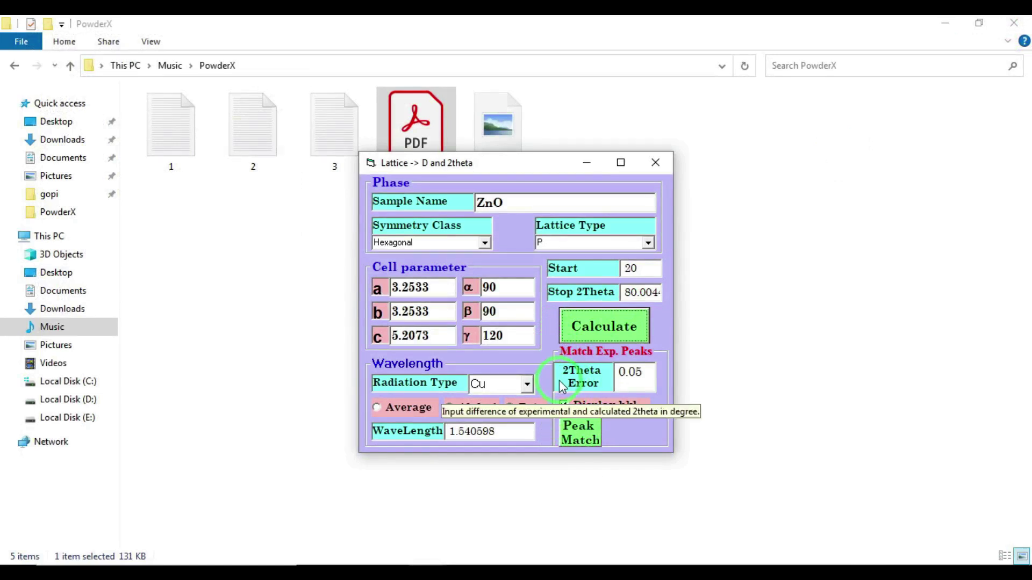
Match the experimental peaks to the calculated lines with the preset 2Theta error and close the result.
left_click(585, 434)
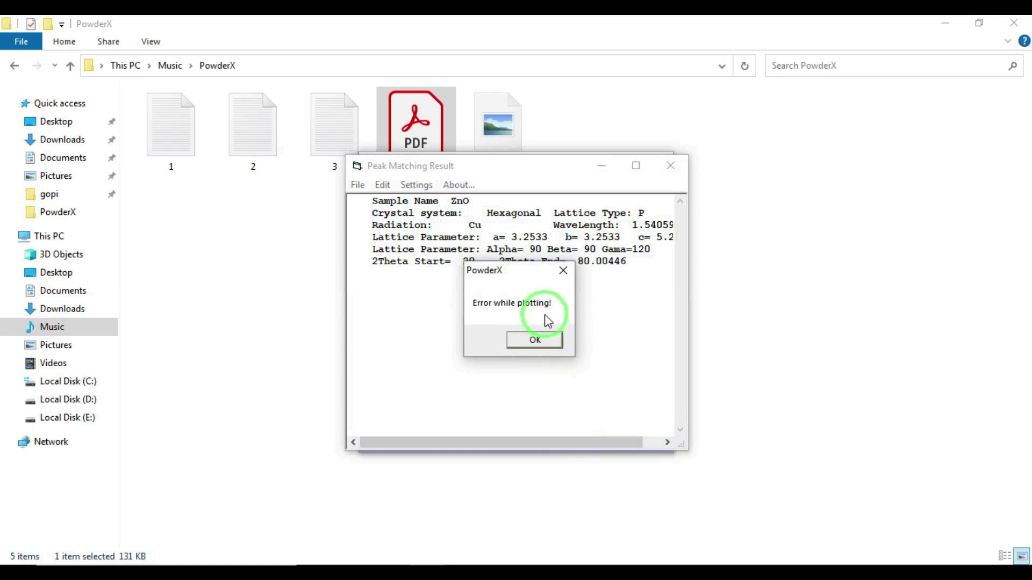
left_click(559, 277)
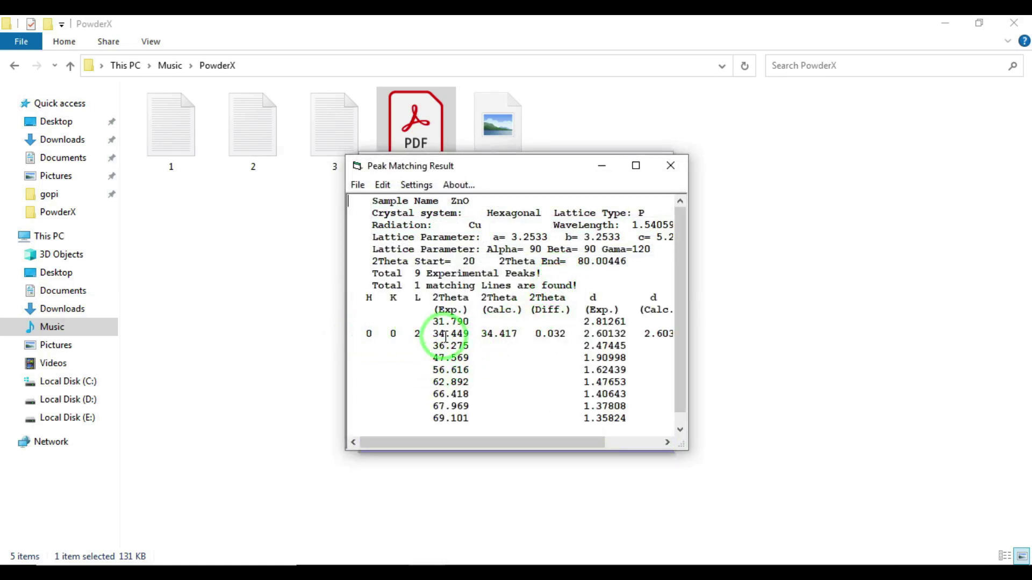
left_click(669, 165)
Set the 2Theta error to 0.08, rerun the peak match and close its result.
left_click(648, 372)
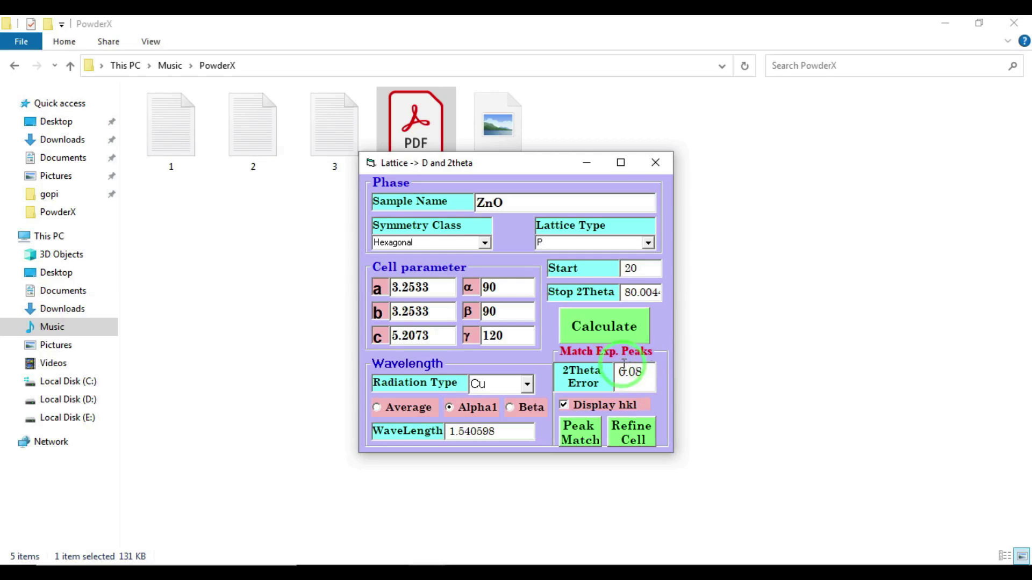
left_click(575, 432)
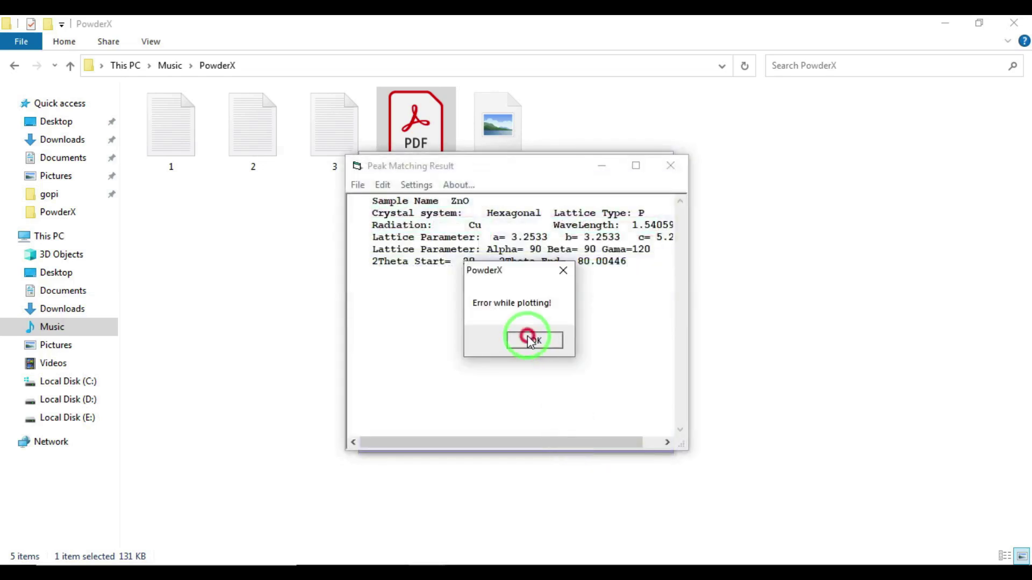
left_click(529, 339)
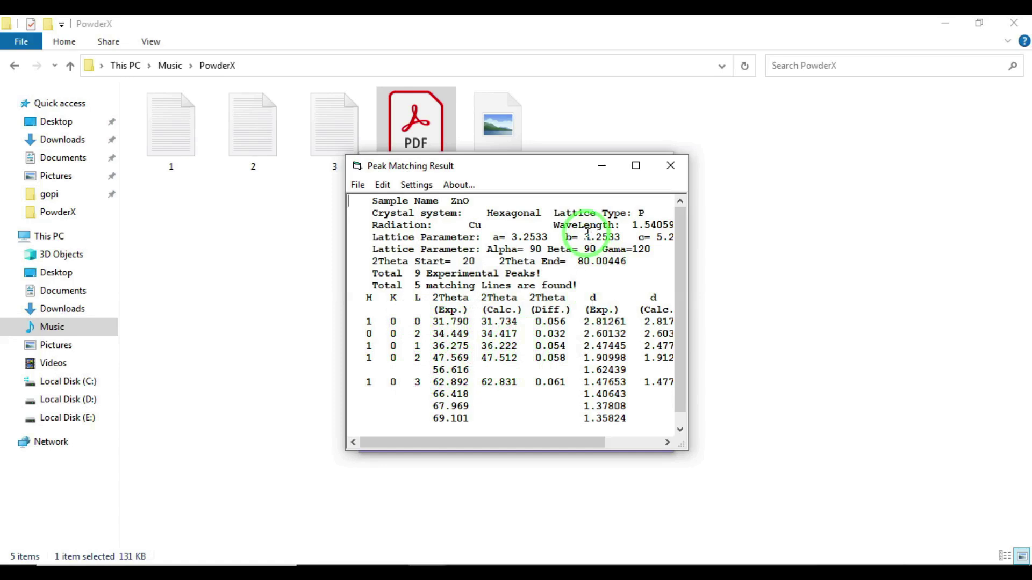
left_click(670, 165)
Raise the 2Theta error to 0.1, rerun the peak match and close its result.
left_click(645, 371)
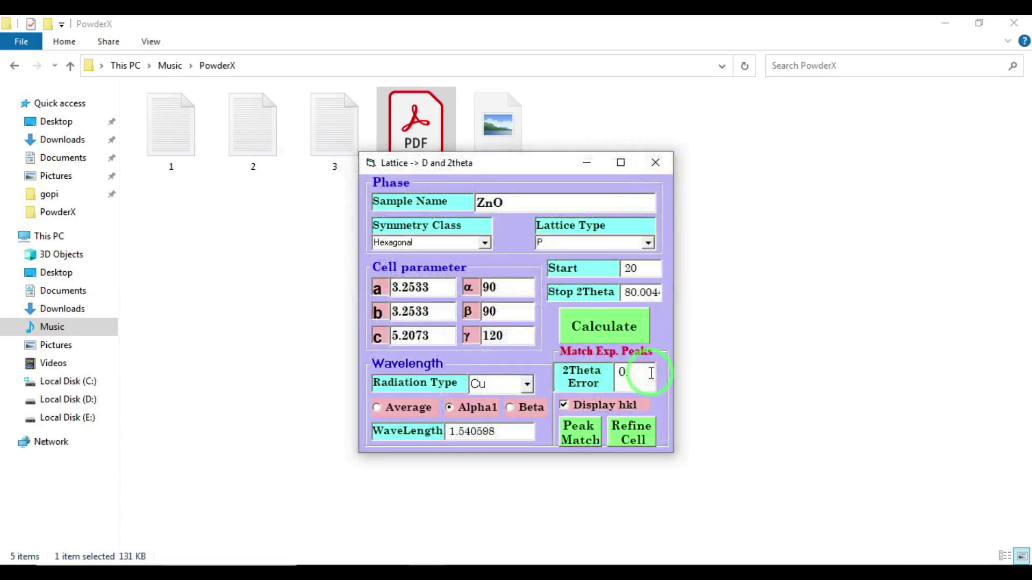
left_click(574, 436)
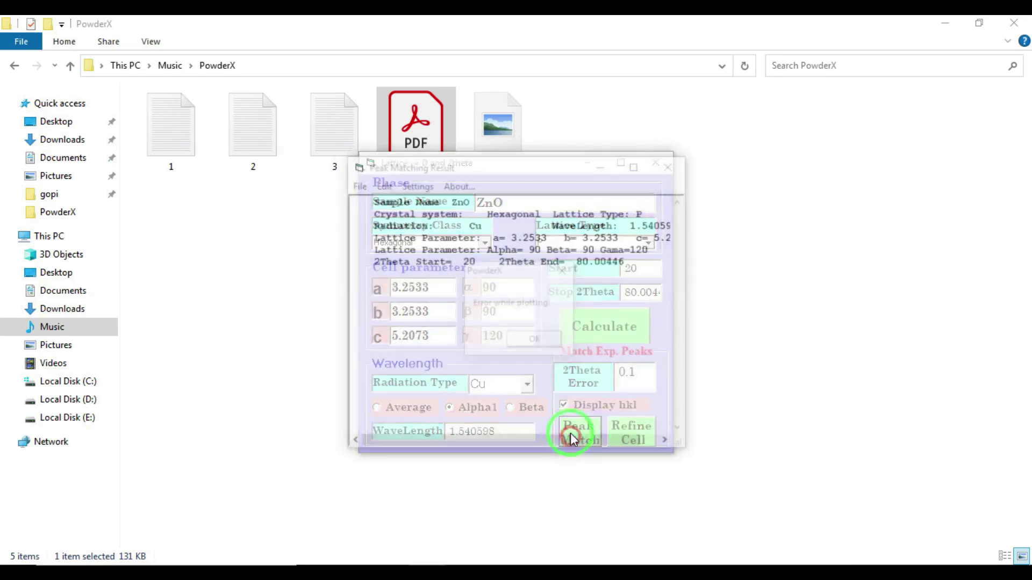
left_click(529, 340)
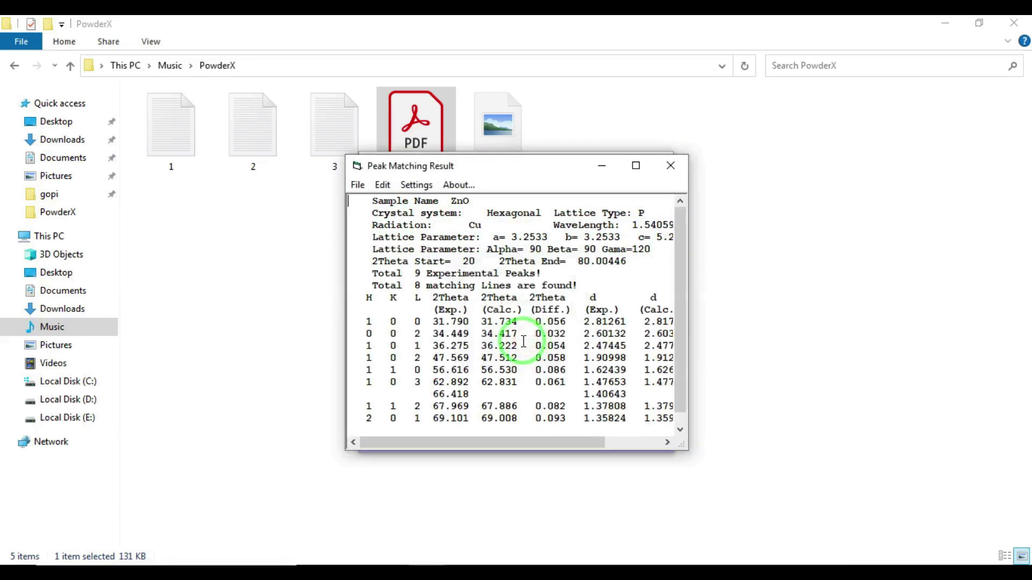
left_click(670, 166)
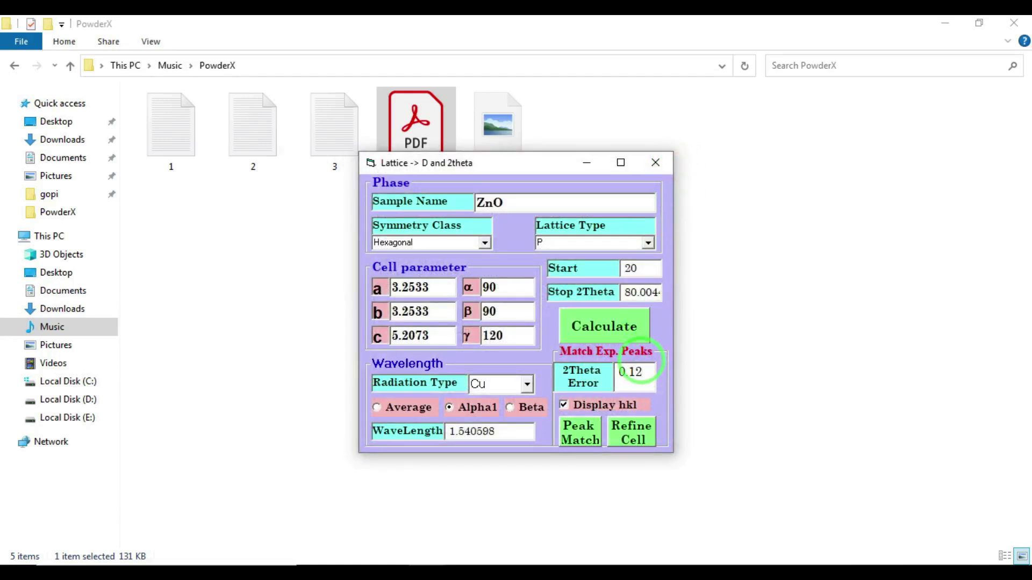
Try the peak match with a 2Theta error of 0.12 and close its result.
left_click(579, 432)
left_click(548, 343)
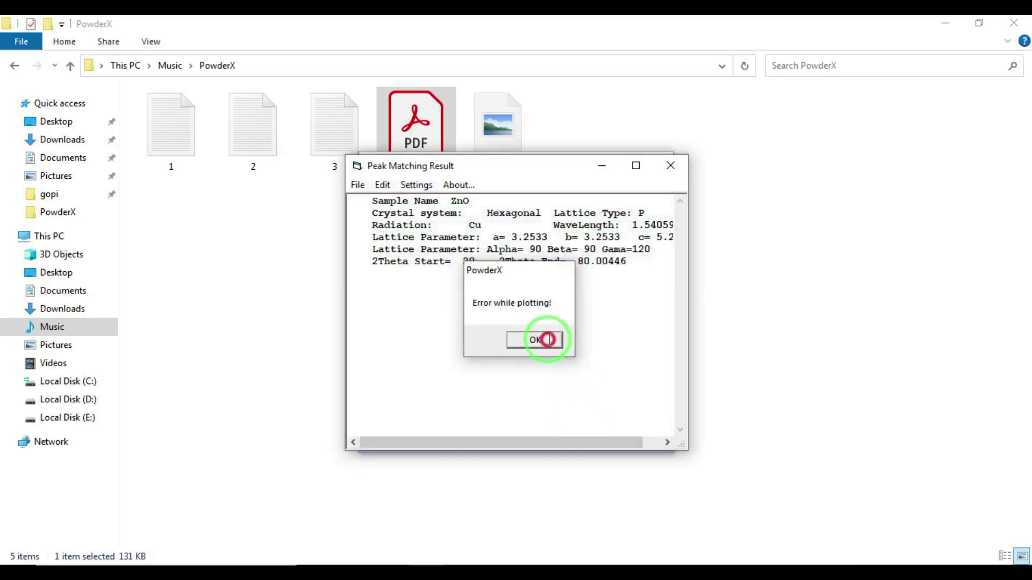
left_click(671, 179)
Match the experimental peaks using a 2Theta error of 0.15 and enlarge the result to review the hkl indices.
left_click(643, 376)
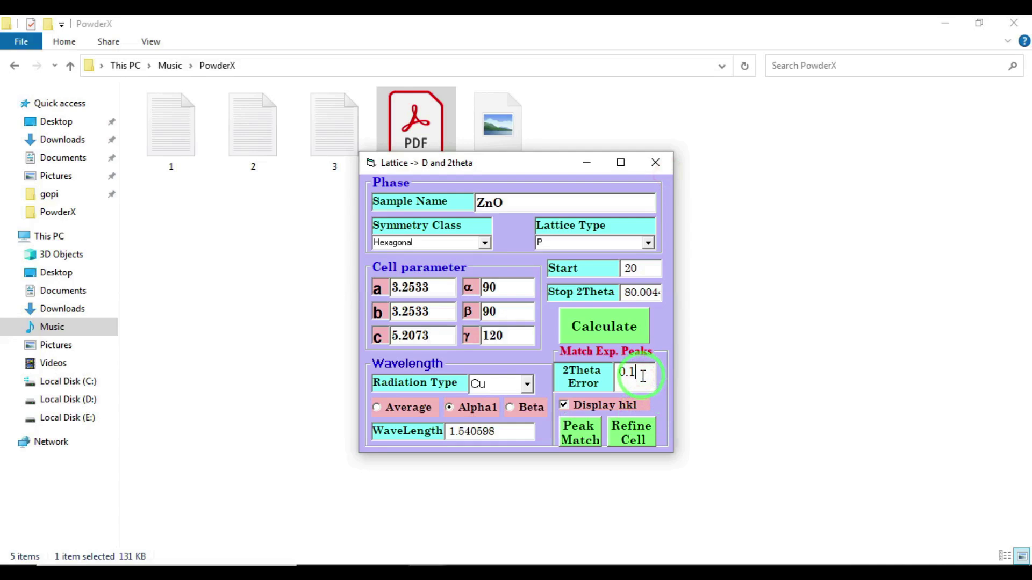
left_click(578, 432)
left_click(539, 342)
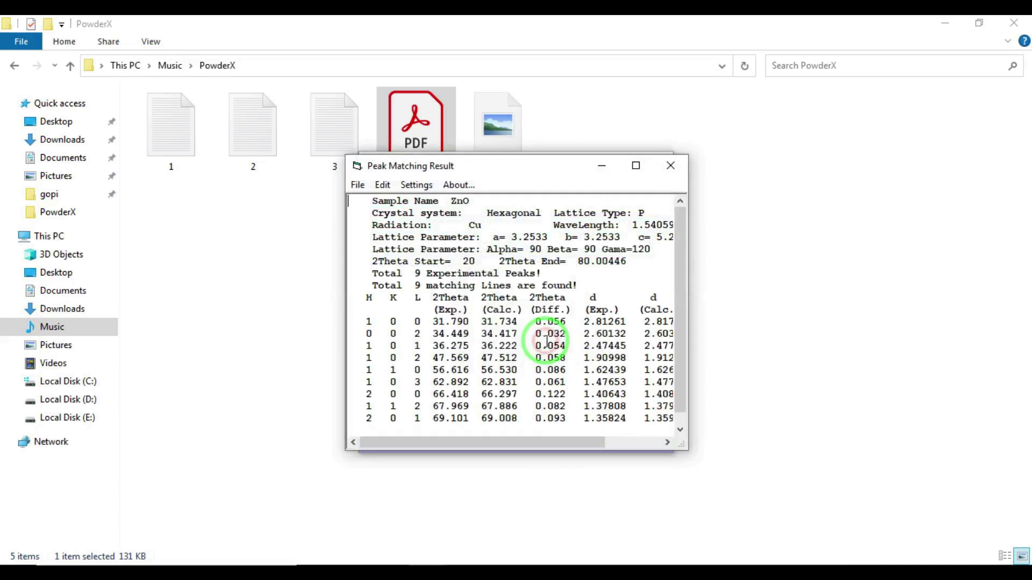
left_click(636, 165)
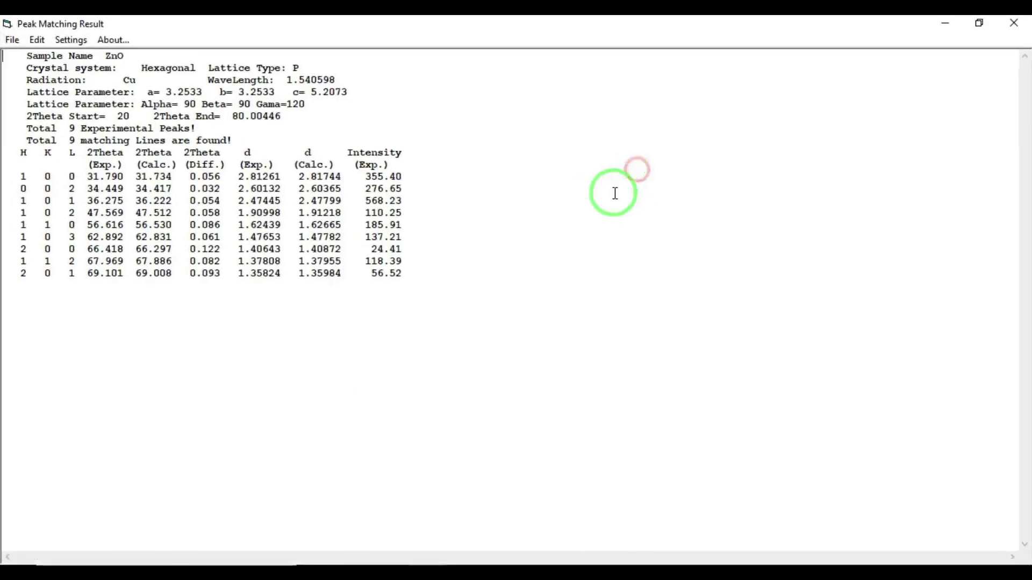
left_click_drag(21, 176, 46, 261)
left_click(26, 200)
left_click(86, 282)
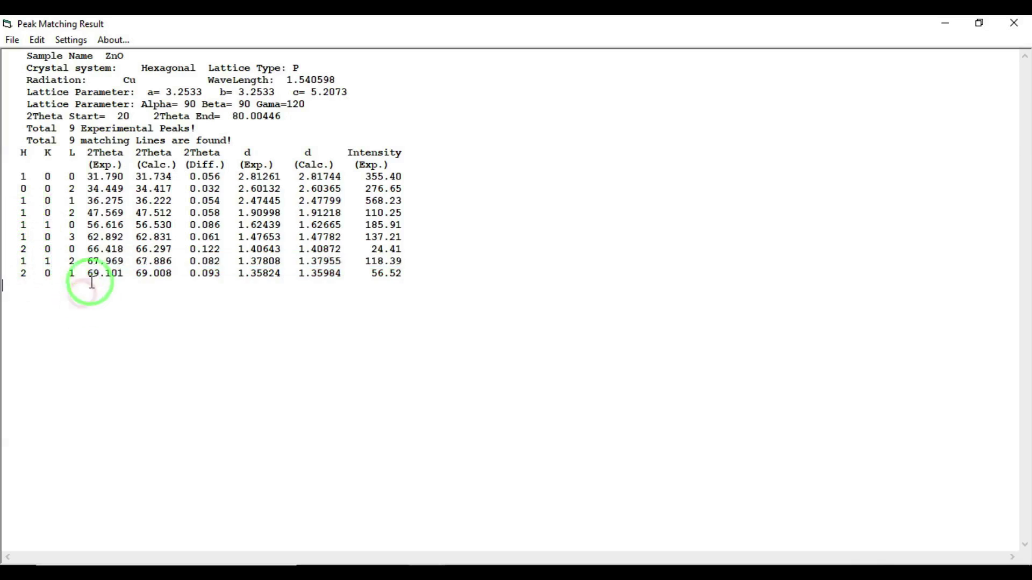
Save the peak matching result as text file 4 in the PowderX folder and close the result window.
left_click(12, 40)
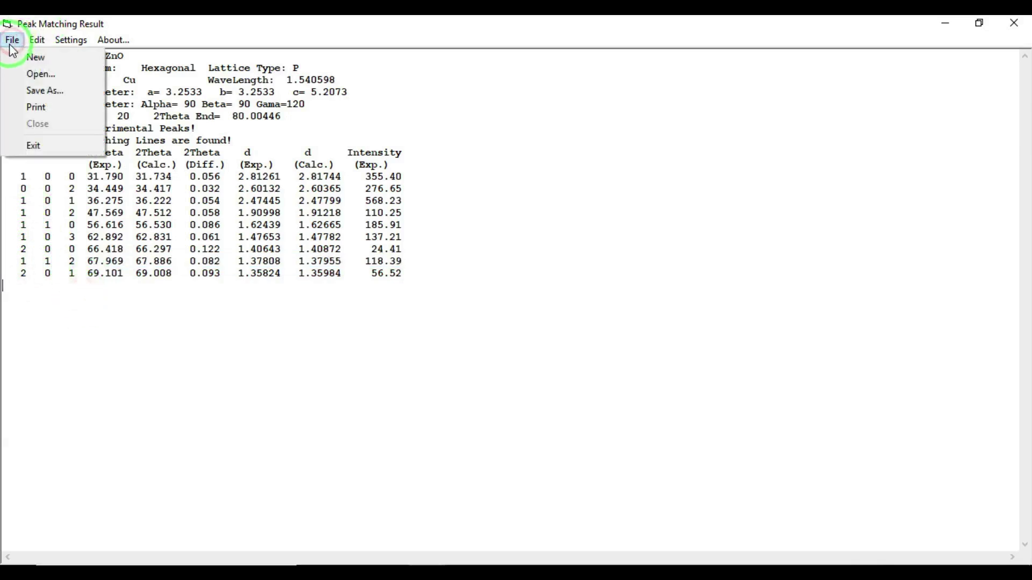
left_click(40, 92)
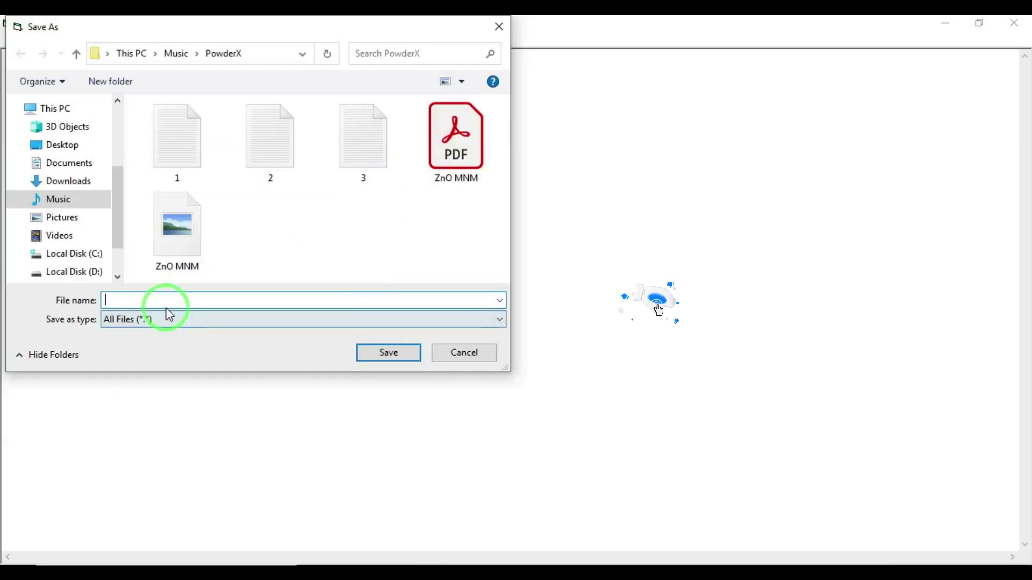
type("4")
left_click(175, 319)
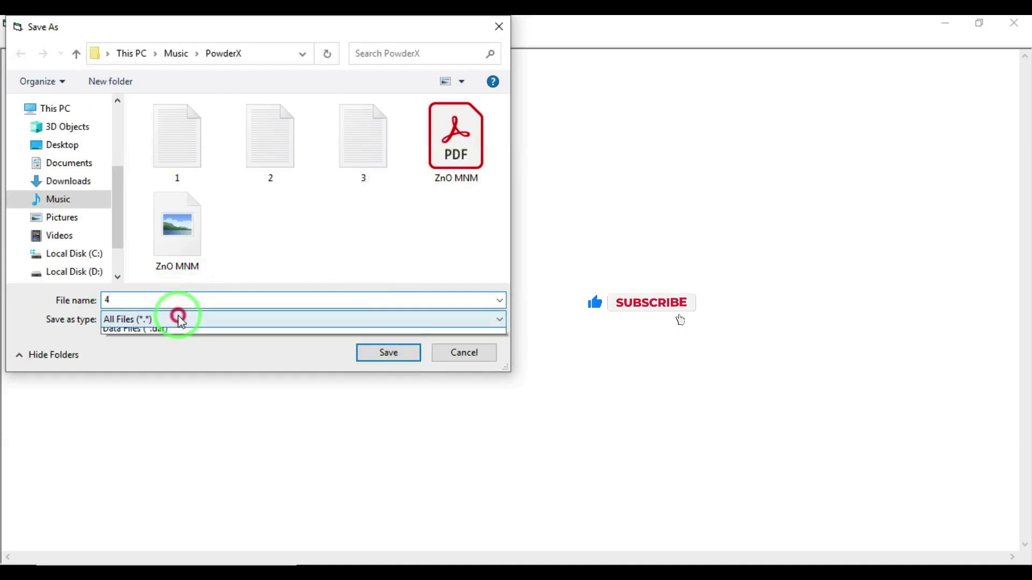
left_click(178, 346)
left_click(378, 355)
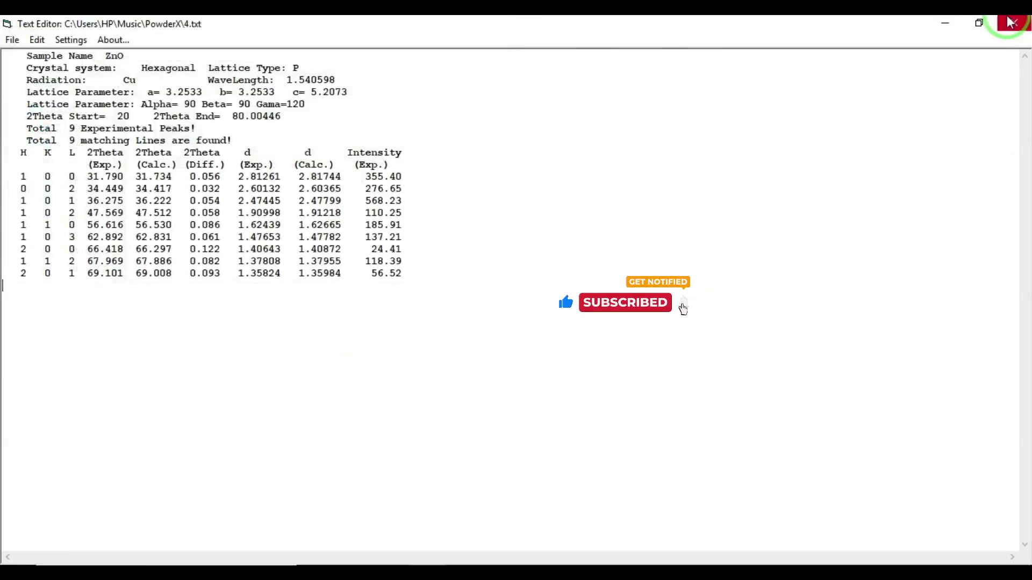
left_click(1010, 26)
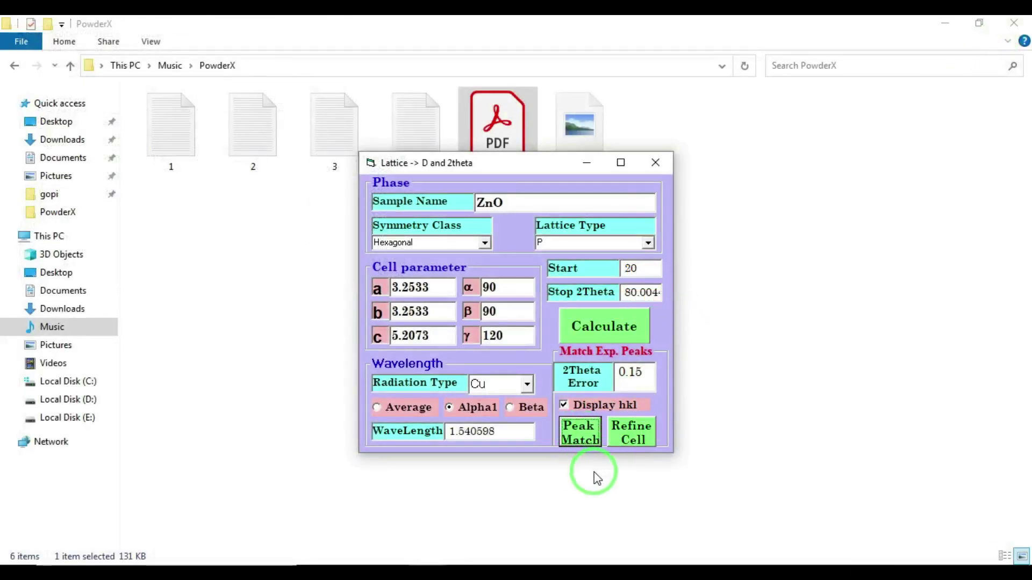
Refine the unit cell from the matched peaks, review the refined A parameter among the ERACEL end values and minimize the result.
left_click(635, 434)
left_click(636, 167)
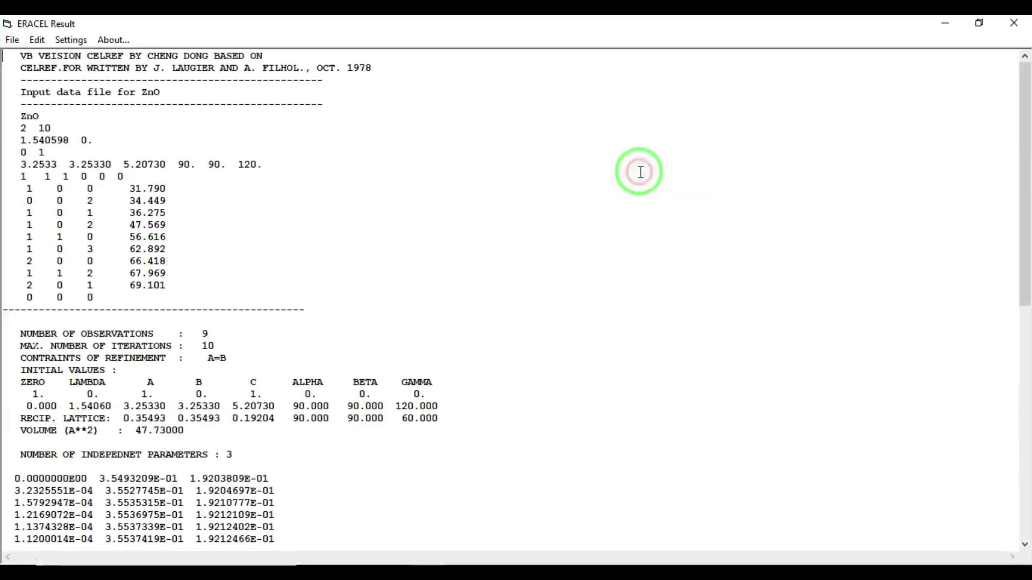
scroll(300, 258, "down", 3)
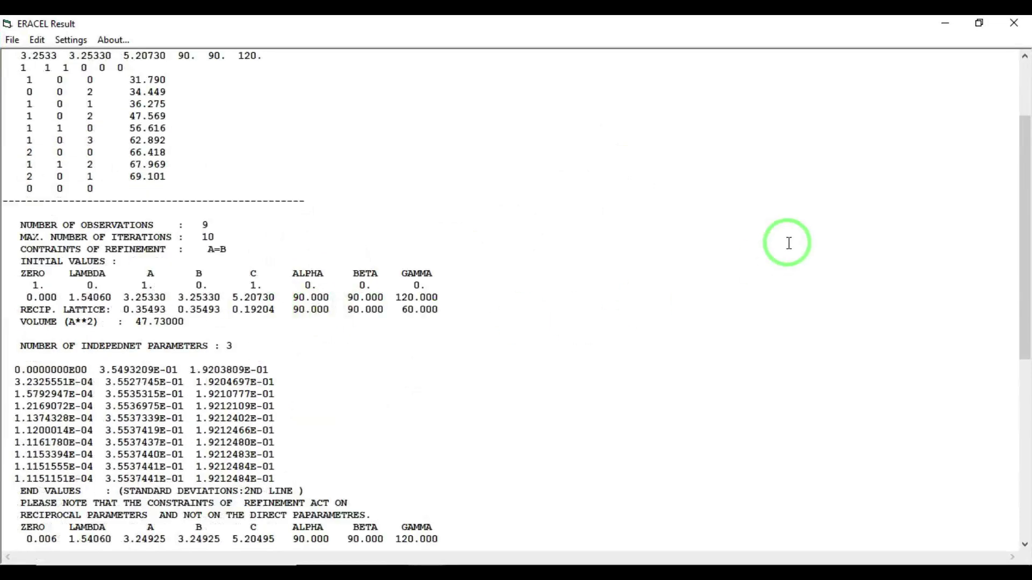
left_click_drag(1022, 250, 1022, 274)
left_click_drag(1013, 344, 1005, 446)
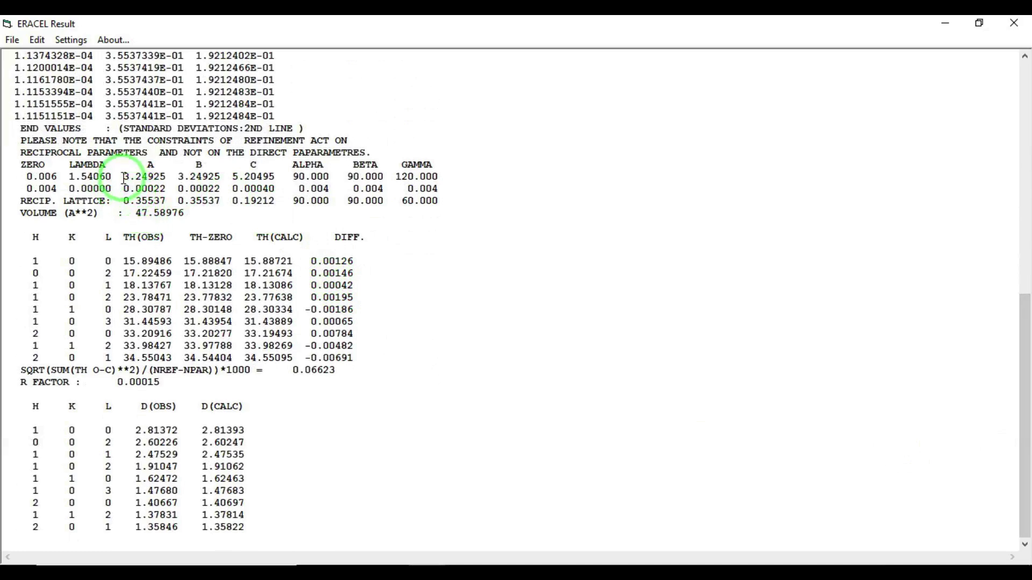
left_click_drag(124, 176, 167, 176)
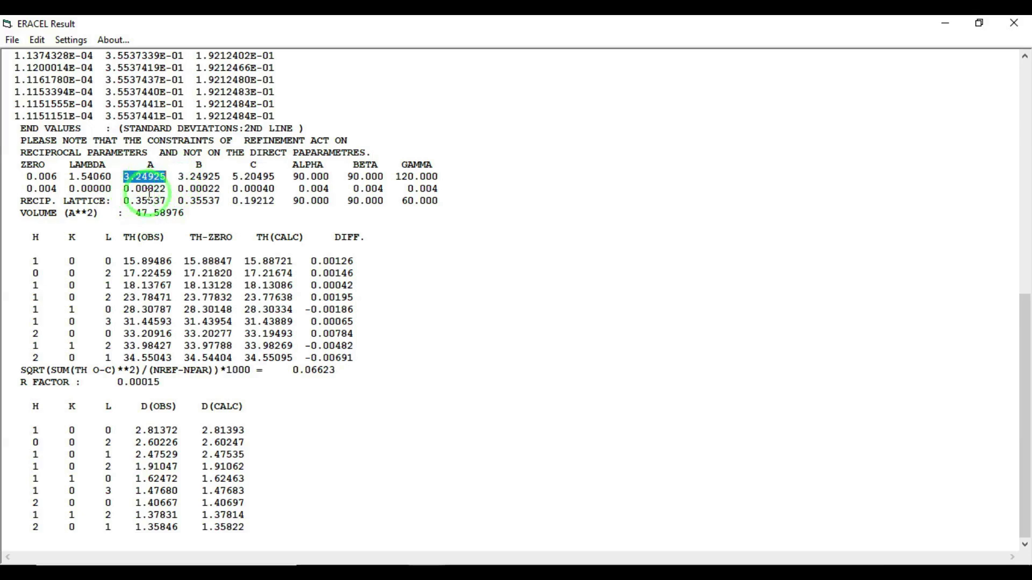
left_click(938, 23)
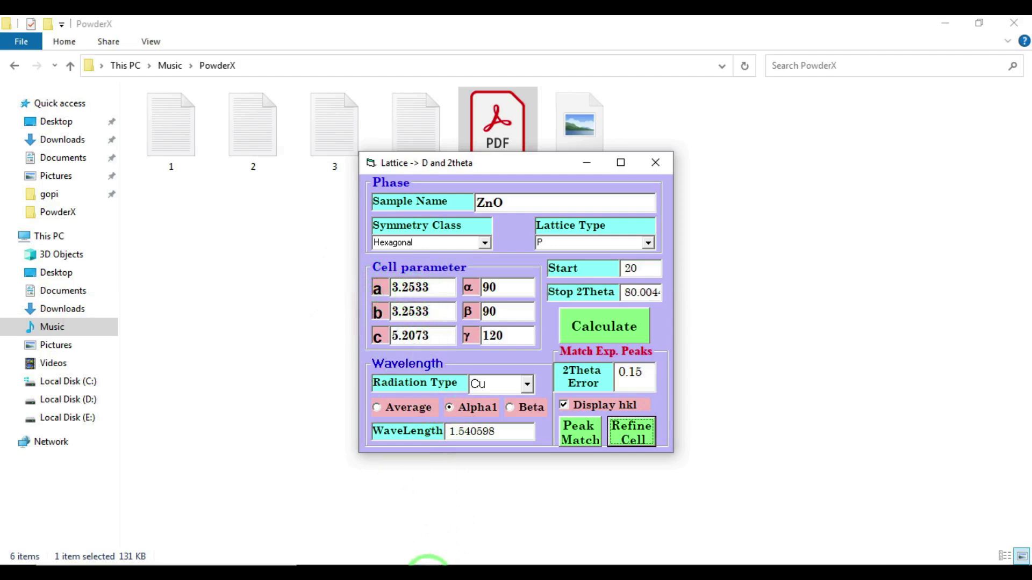
Bring back the ERACEL refinement result and examine the refined A and C cell parameters among the end values.
mouse_move(430, 562)
left_click(534, 525)
double_click(152, 176)
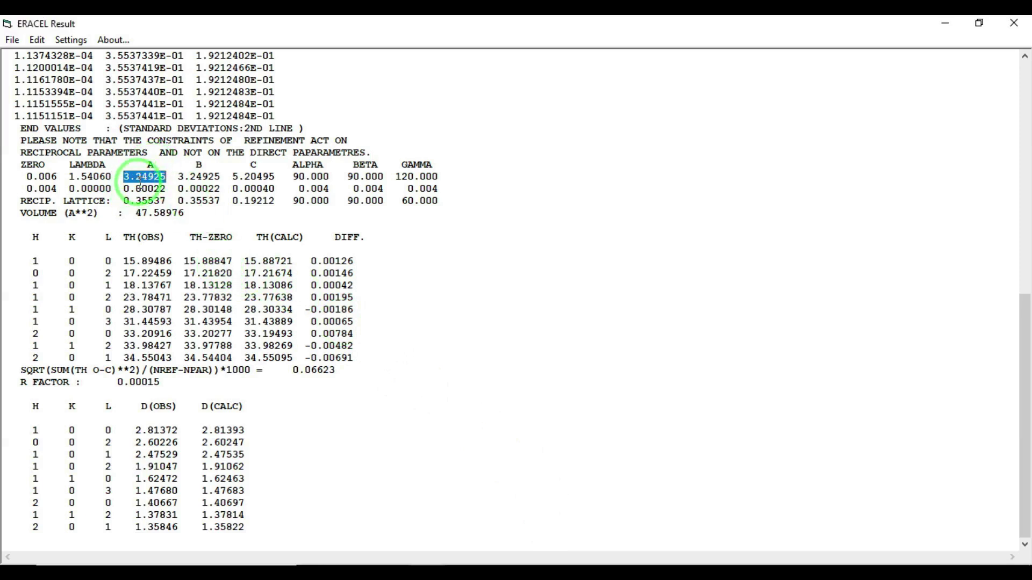
left_click(161, 177)
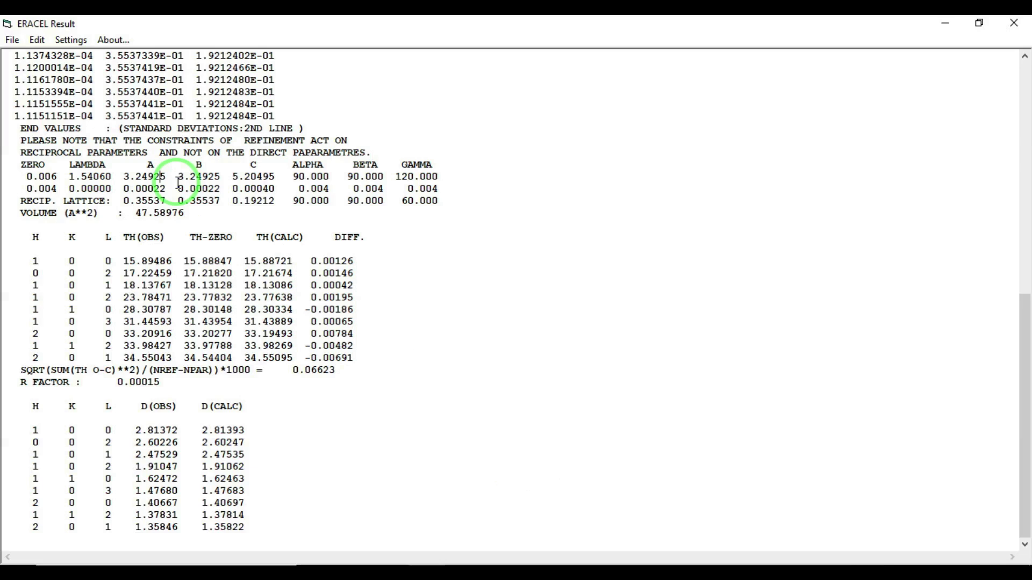
left_click_drag(233, 177, 278, 174)
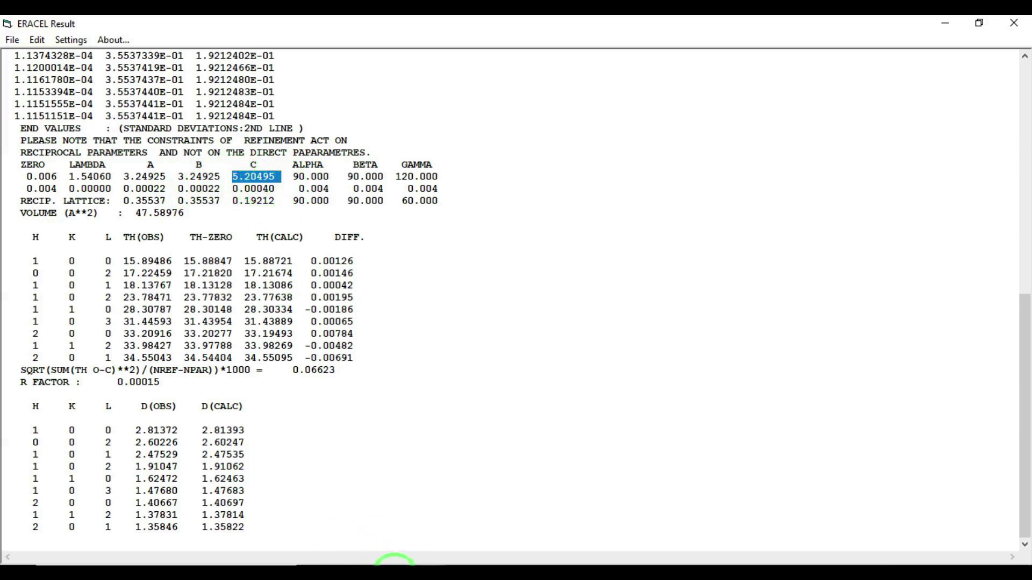
Switch to the lattice calculation window and clear the c cell parameter.
left_click(427, 567)
left_click(430, 544)
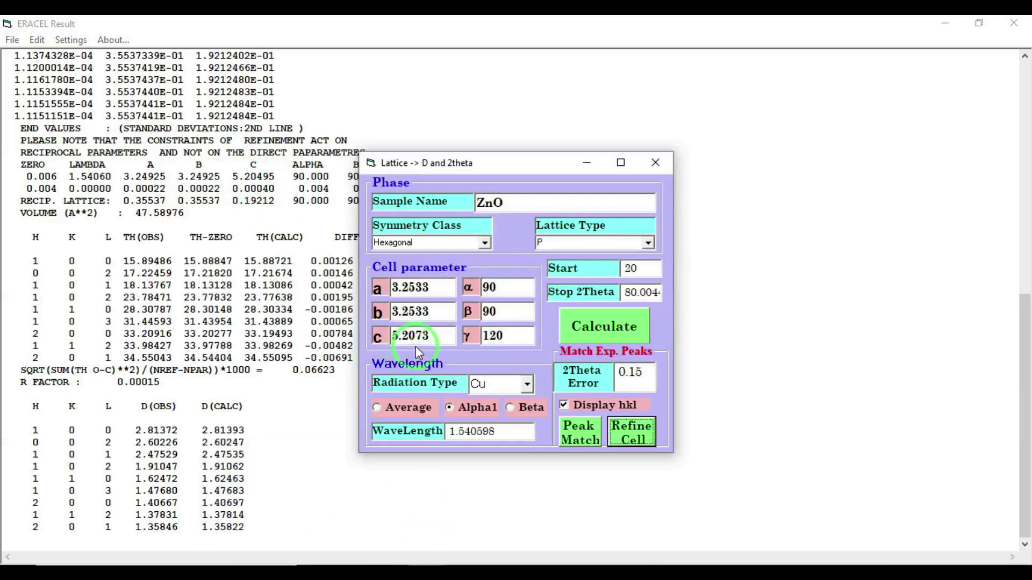
left_click(433, 335)
left_click_drag(433, 334, 376, 333)
key("BackSpace")
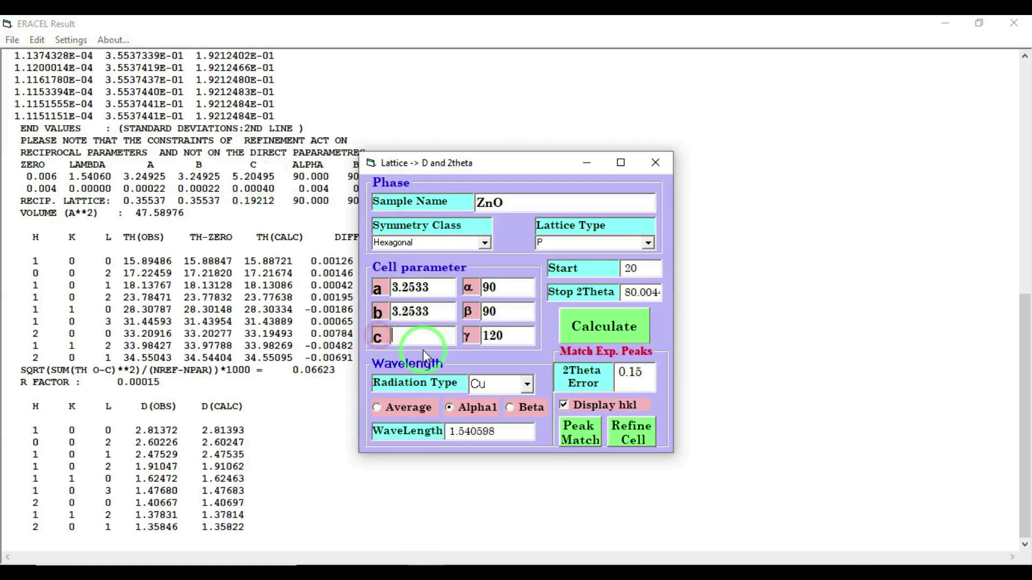
left_click(383, 339)
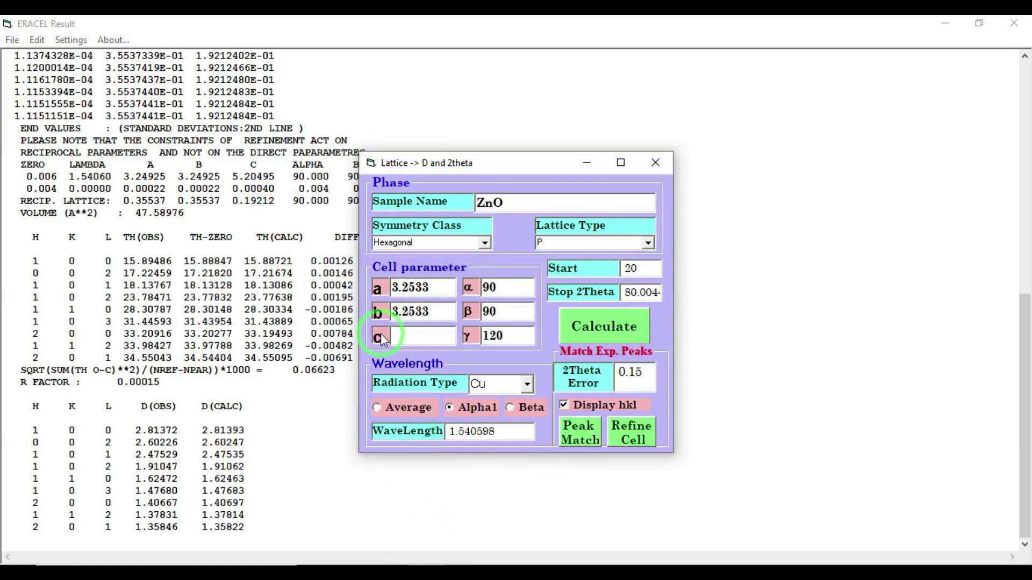
Return to the ERACEL result and examine the refined cell volume and the A and C parameters.
left_click(429, 562)
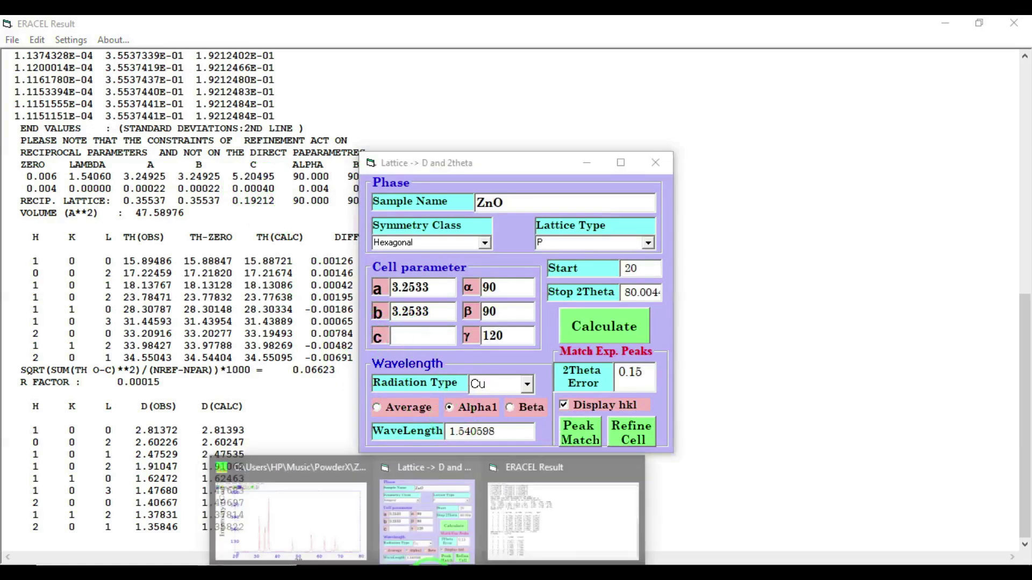
left_click(559, 530)
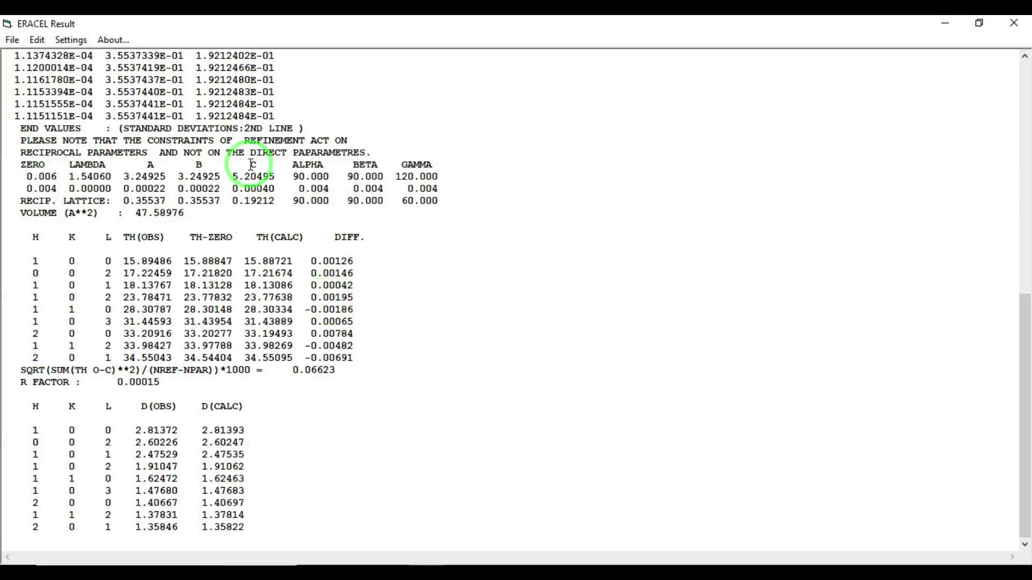
left_click(552, 325)
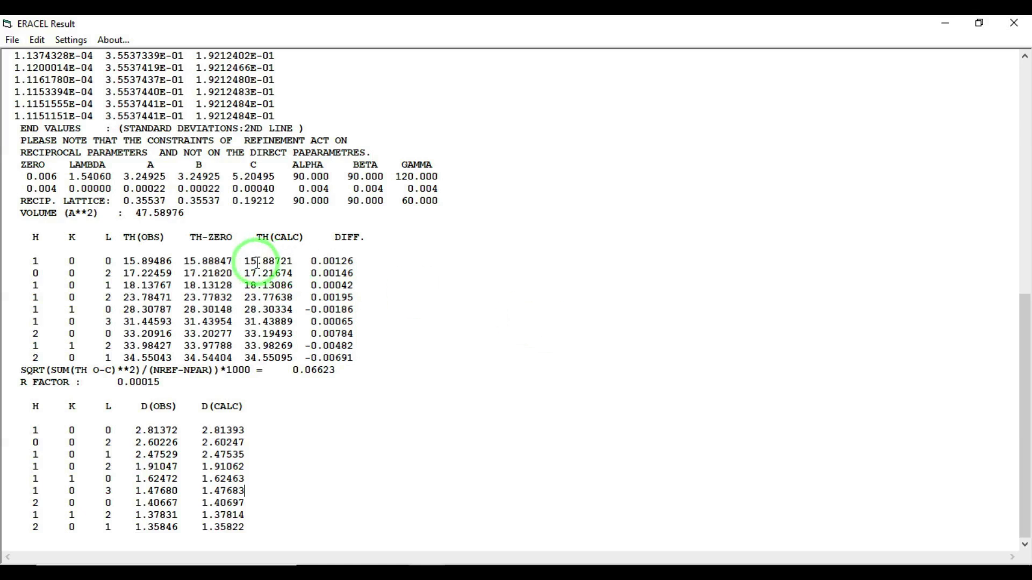
left_click_drag(185, 213, 132, 210)
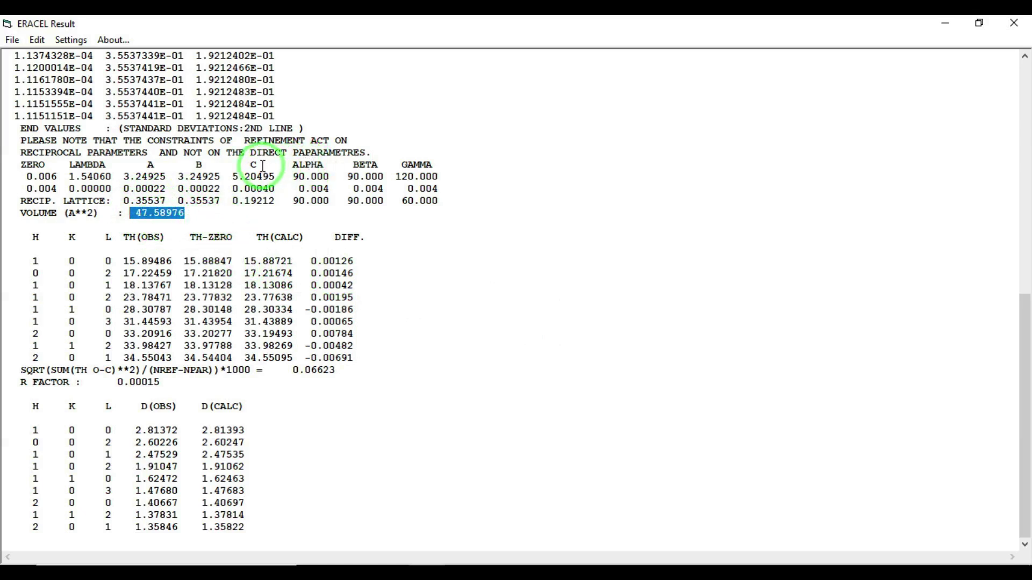
left_click_drag(261, 165, 258, 167)
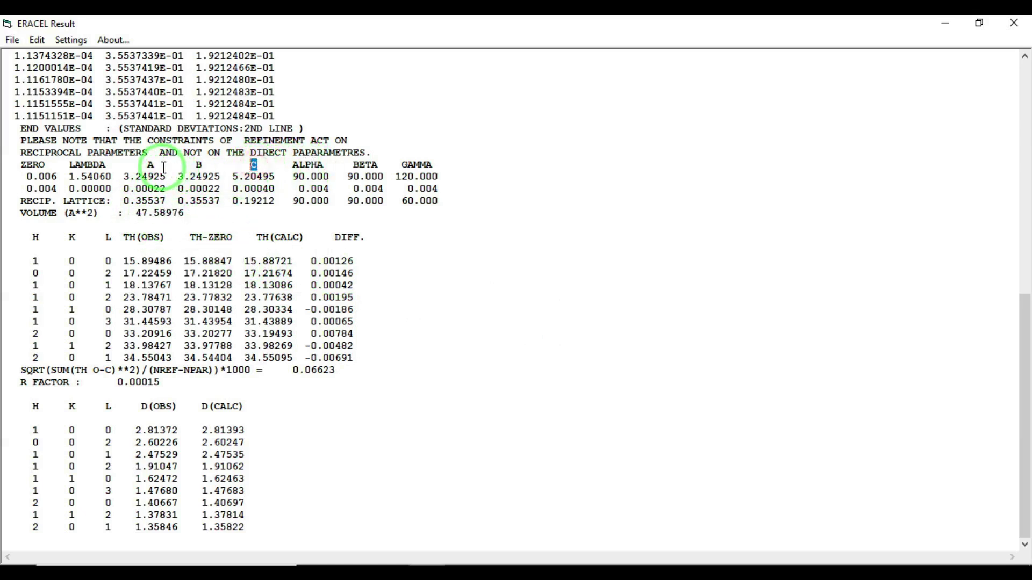
left_click_drag(159, 165, 141, 162)
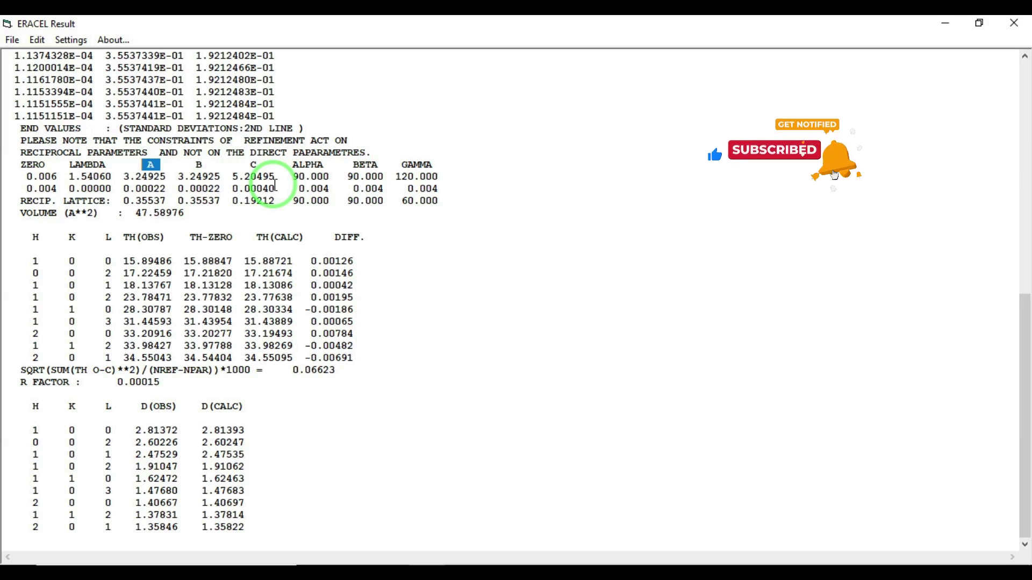
double_click(262, 164)
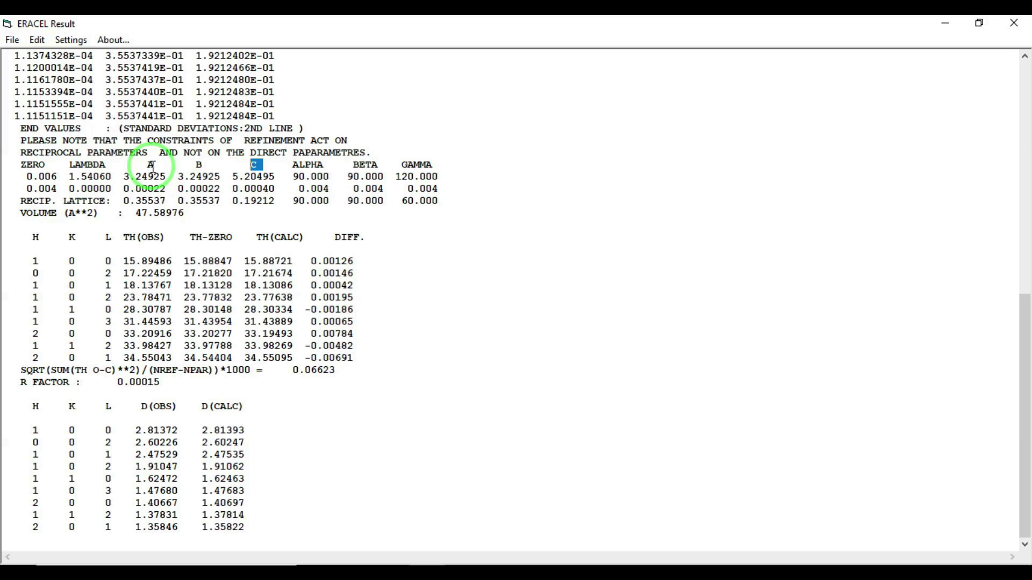
Save the ERACEL result as text file 5 in the PowderX folder, then close the result and lattice windows.
left_click(11, 39)
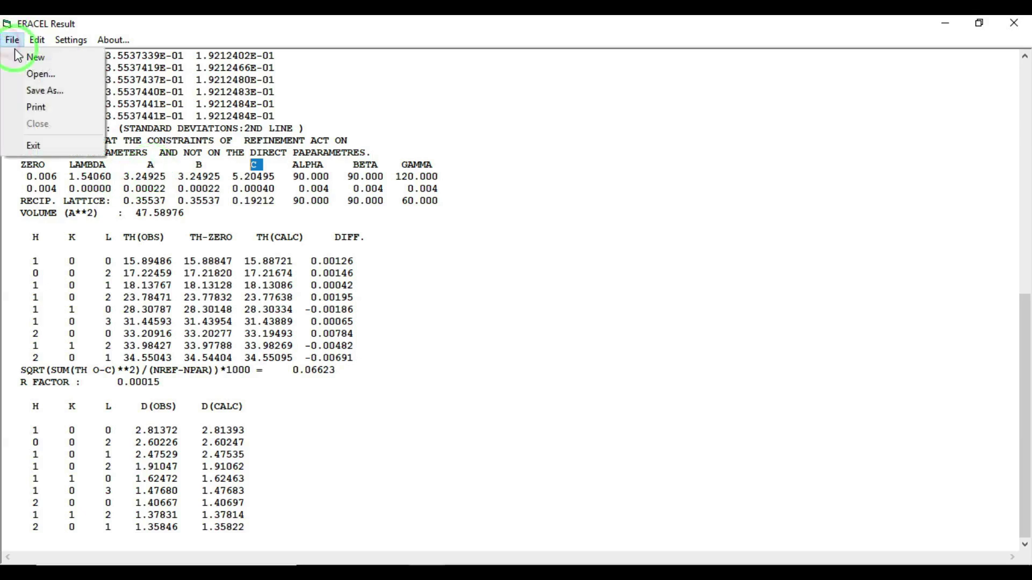
left_click(56, 91)
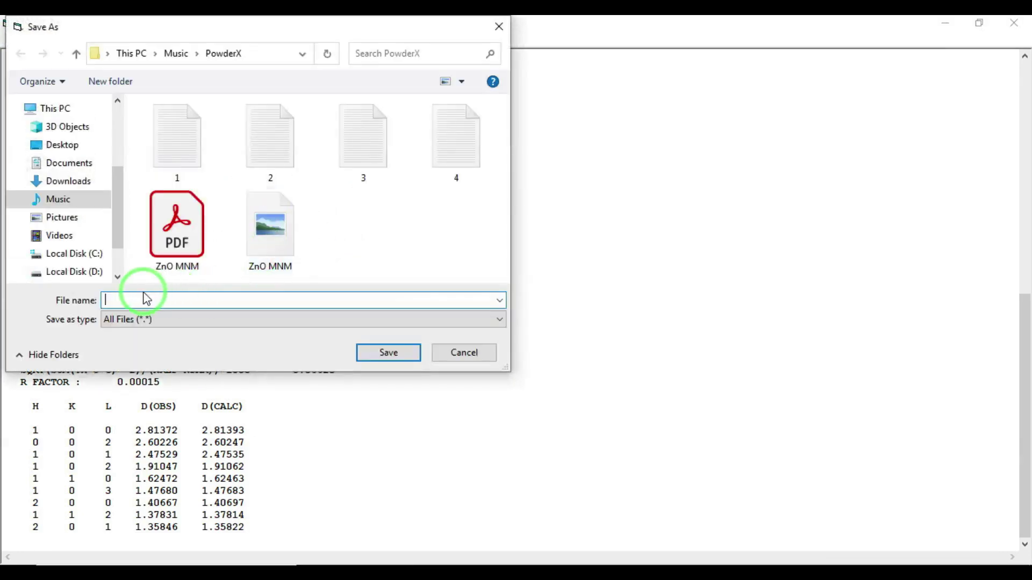
type("5")
left_click(142, 319)
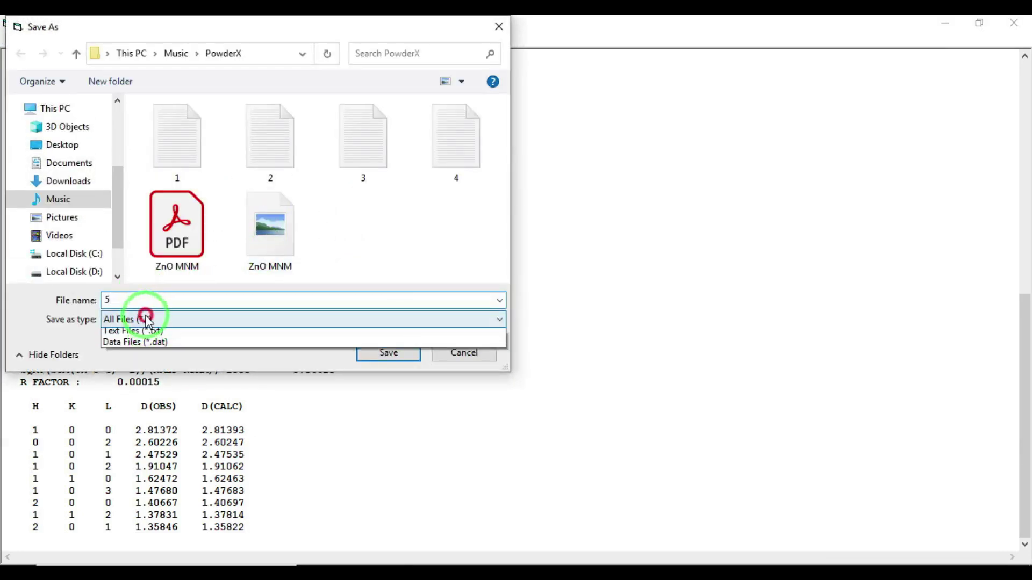
left_click(142, 347)
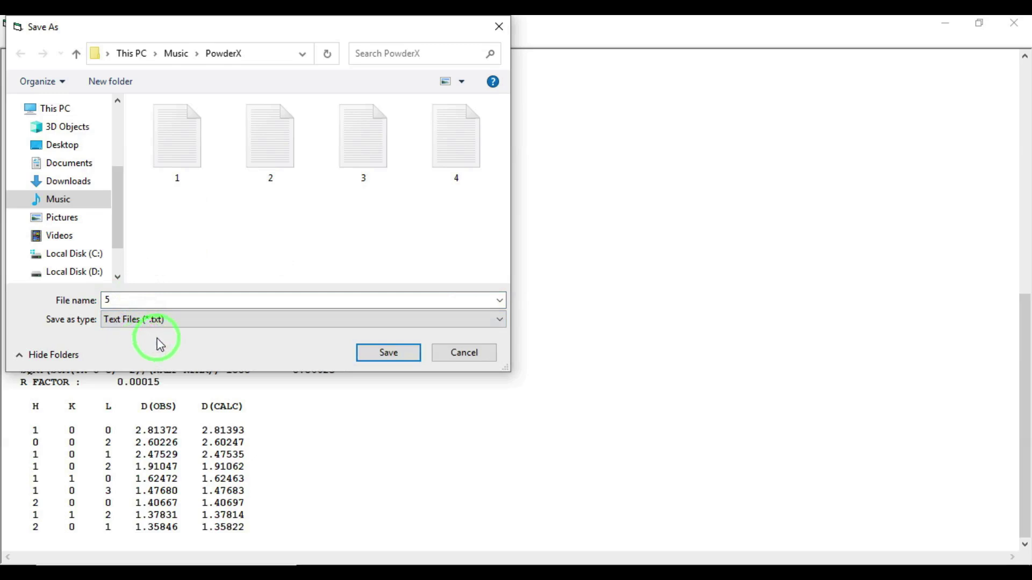
left_click(382, 354)
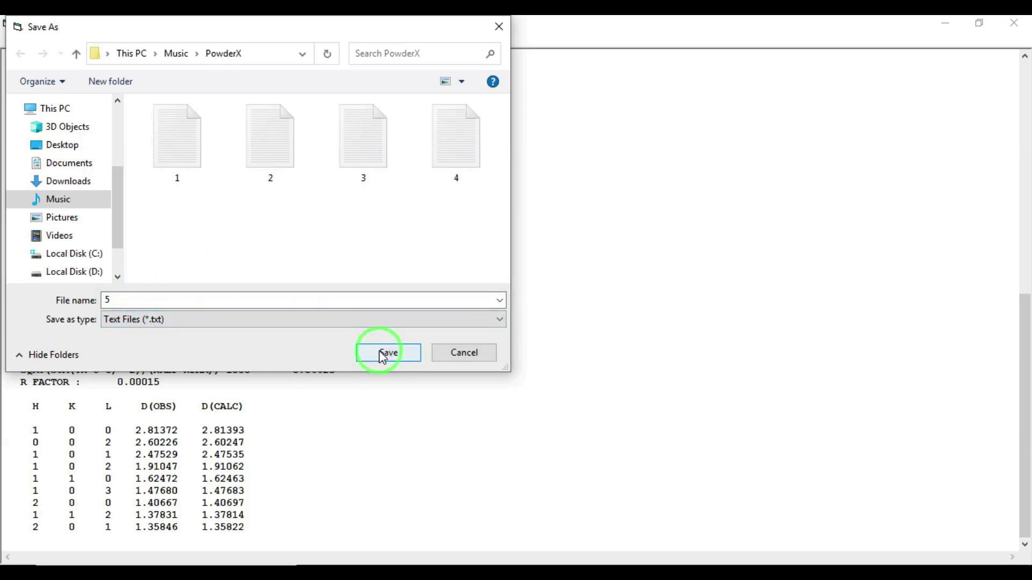
left_click(1014, 23)
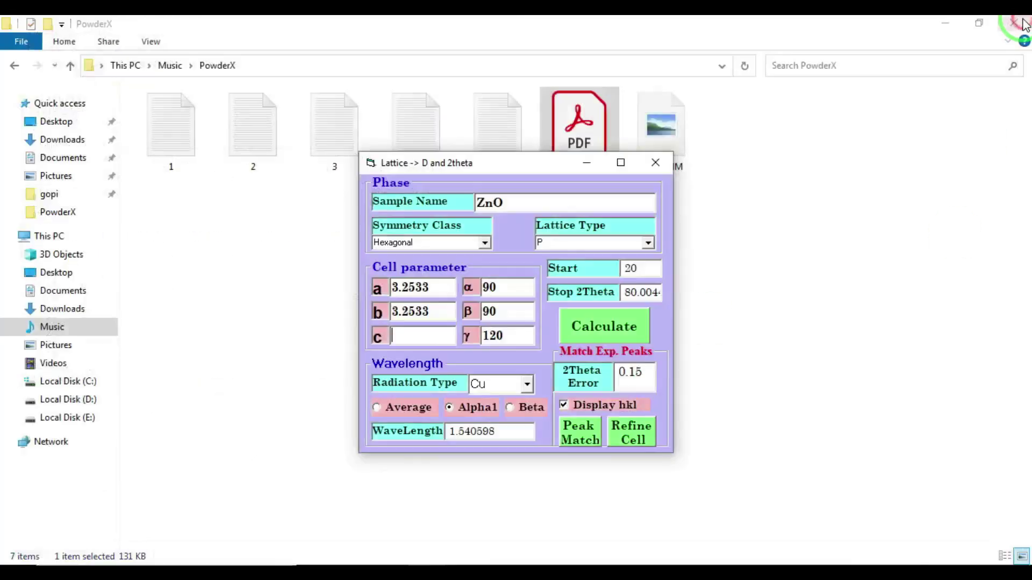
left_click(663, 166)
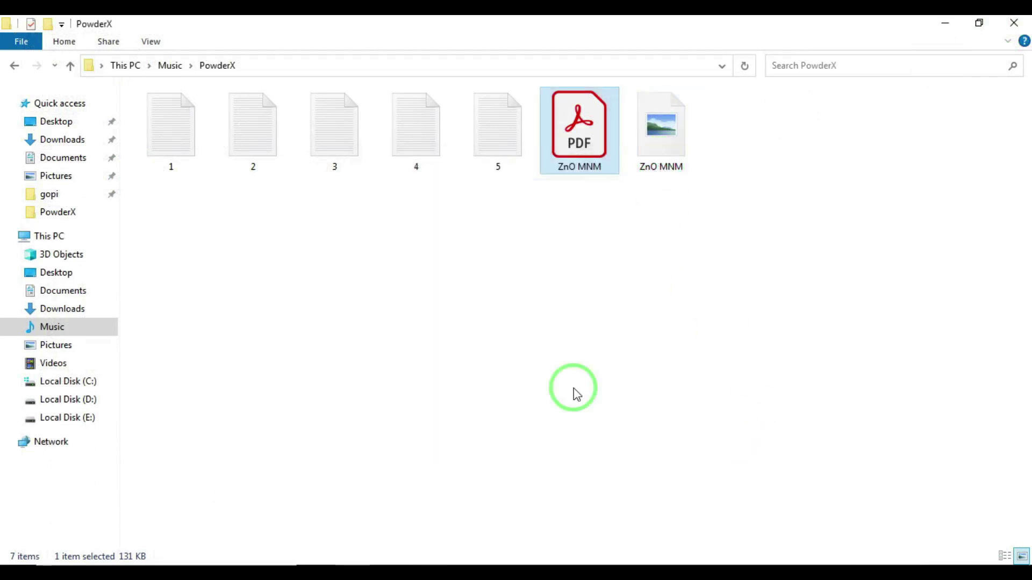
Open text file 5 from the PowderX folder and compare the initial cell parameters with the refined end values and volume.
left_click(484, 307)
double_click(501, 127)
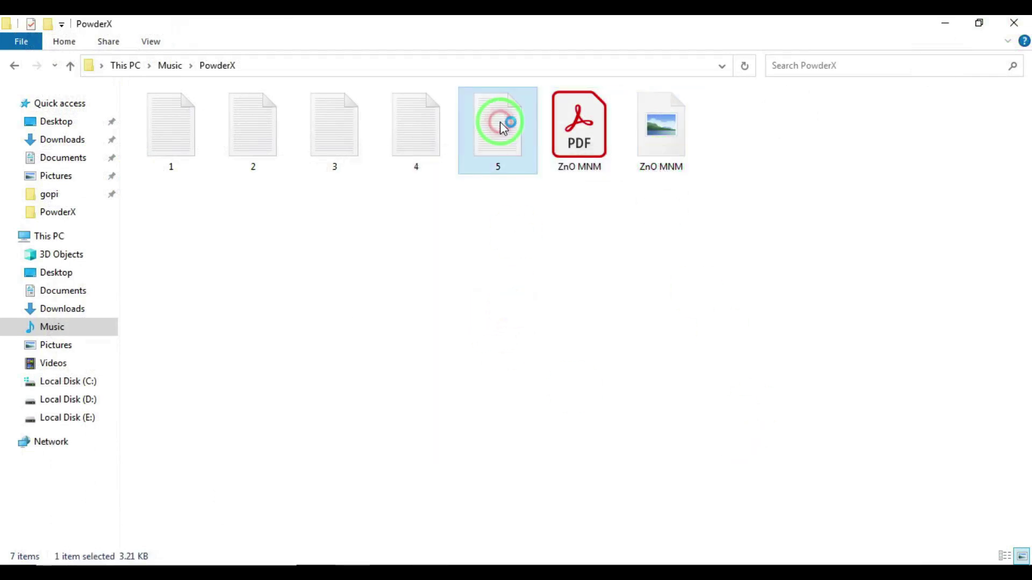
left_click(957, 102)
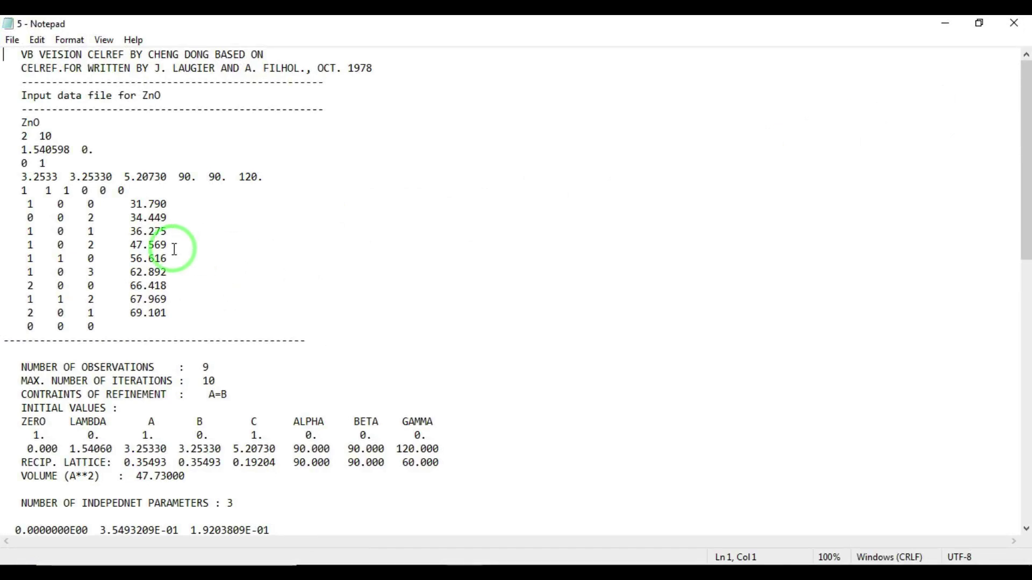
scroll(184, 244, "down", 5)
left_click_drag(125, 258, 220, 252)
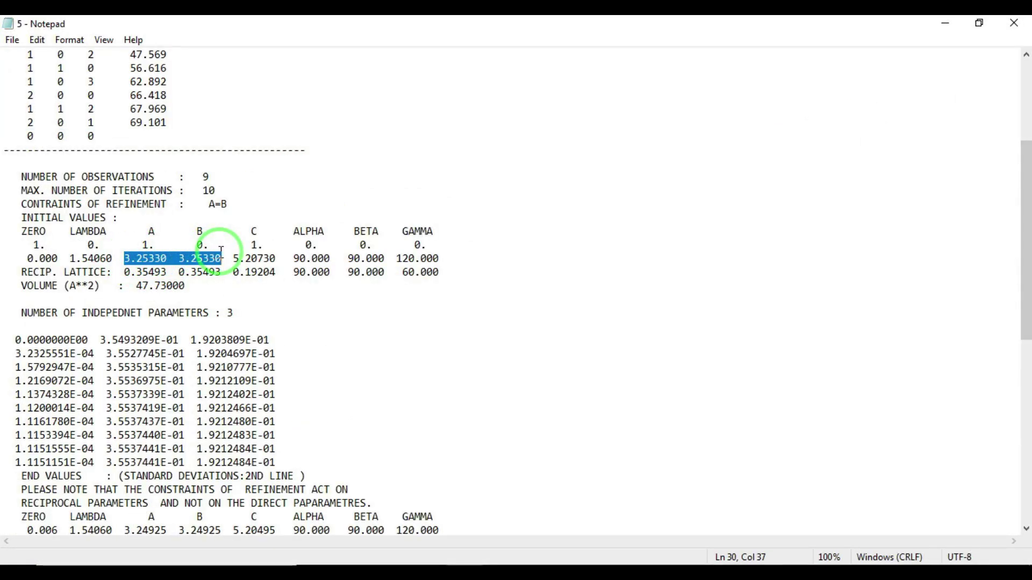
scroll(282, 322, "down", 3)
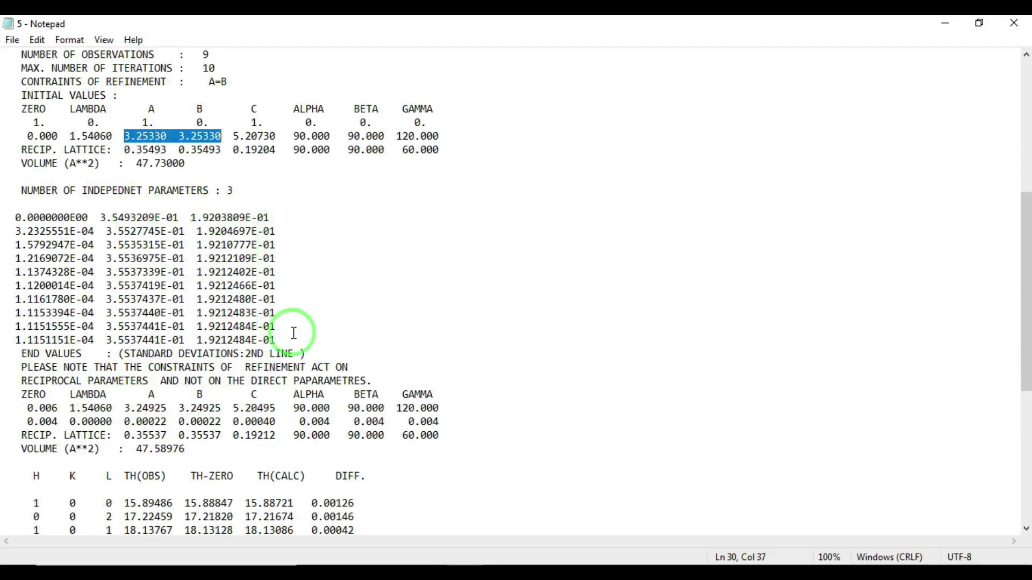
scroll(237, 383, "down", 1)
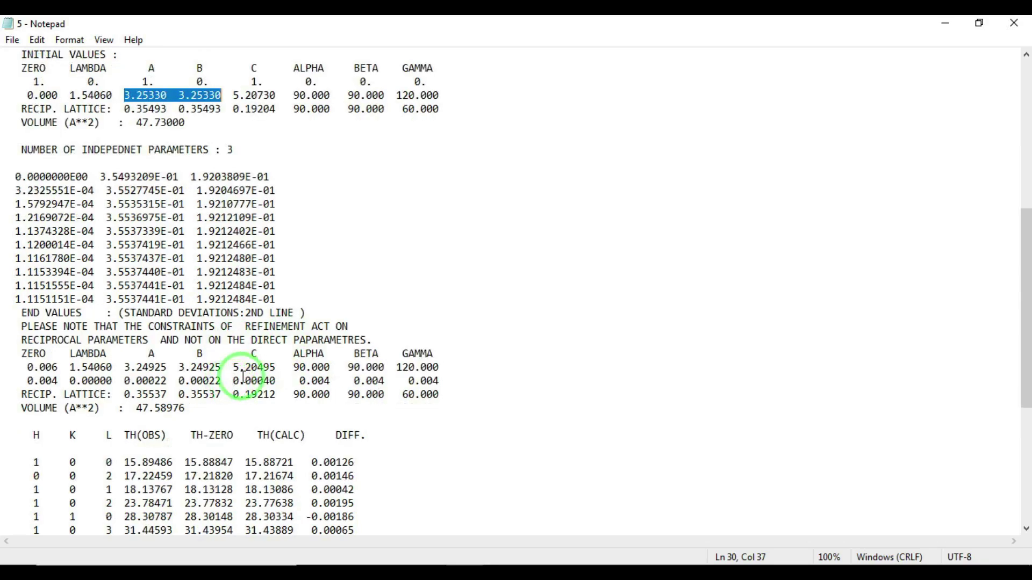
left_click_drag(125, 367, 276, 368)
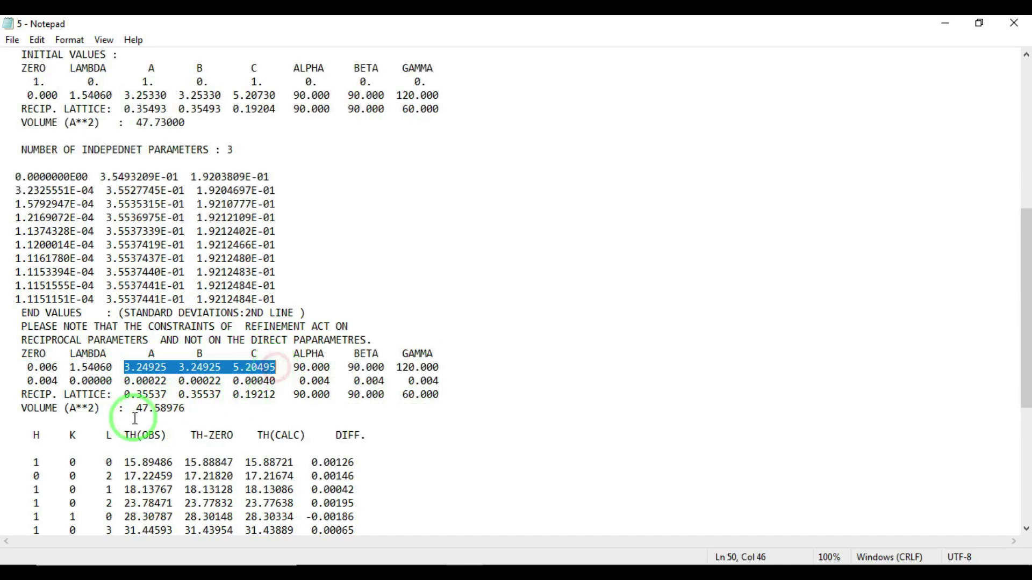
left_click_drag(136, 408, 192, 408)
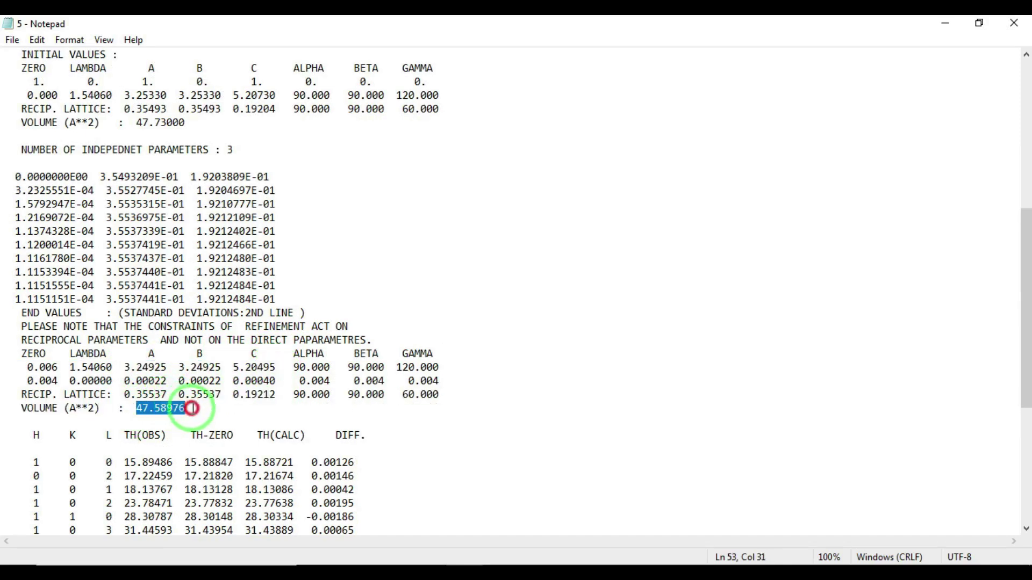